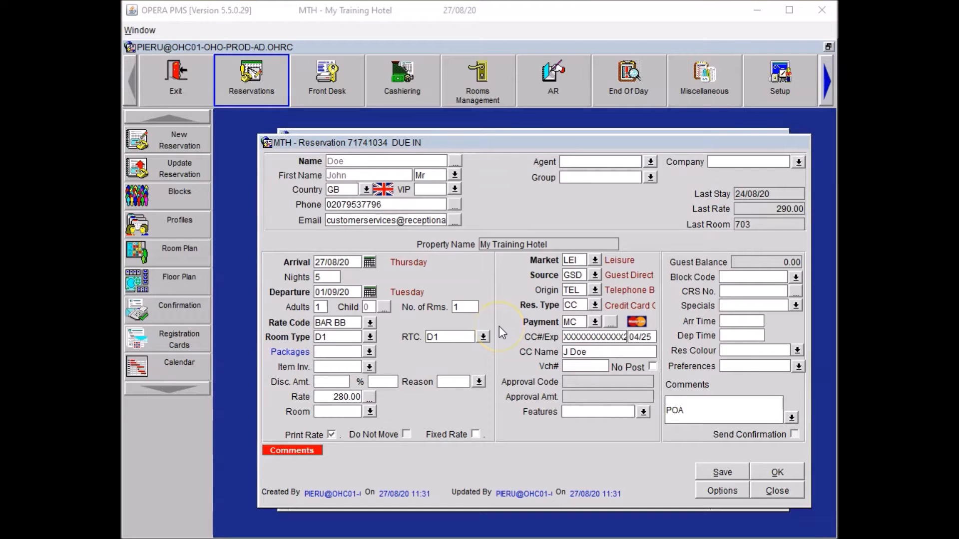
Book one Universal Adaptor (UA) on the reservation's item inventory from 27/08/20 to 01/09/20.
click(371, 369)
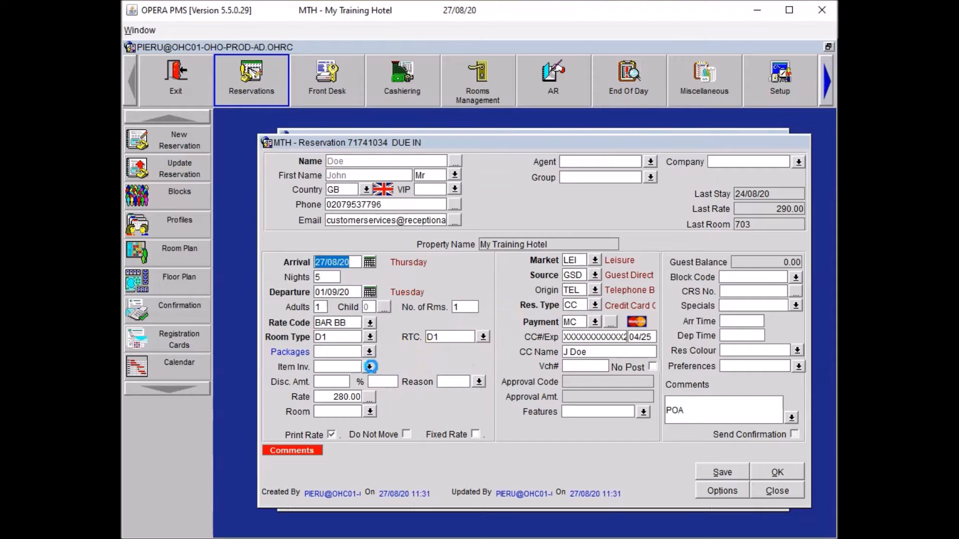
click(778, 347)
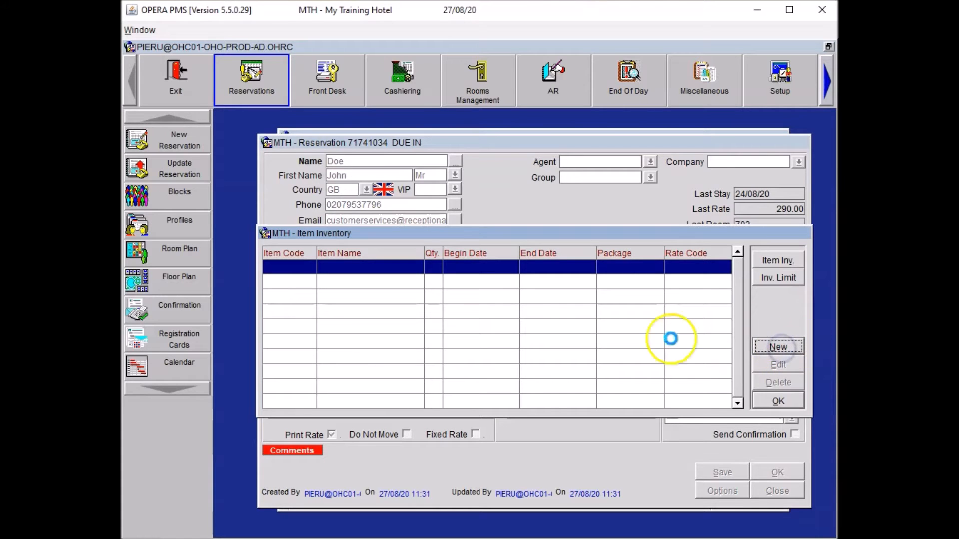
click(514, 285)
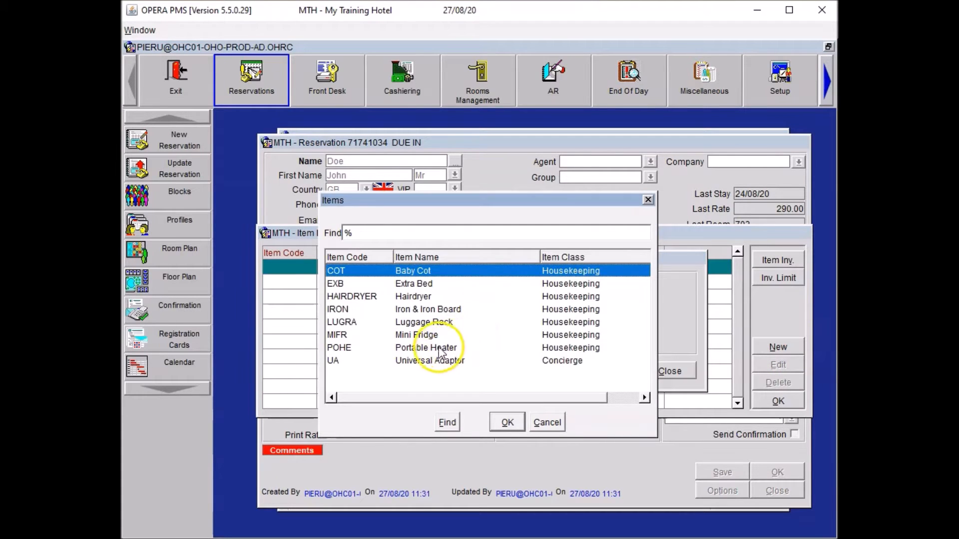
click(427, 362)
click(506, 422)
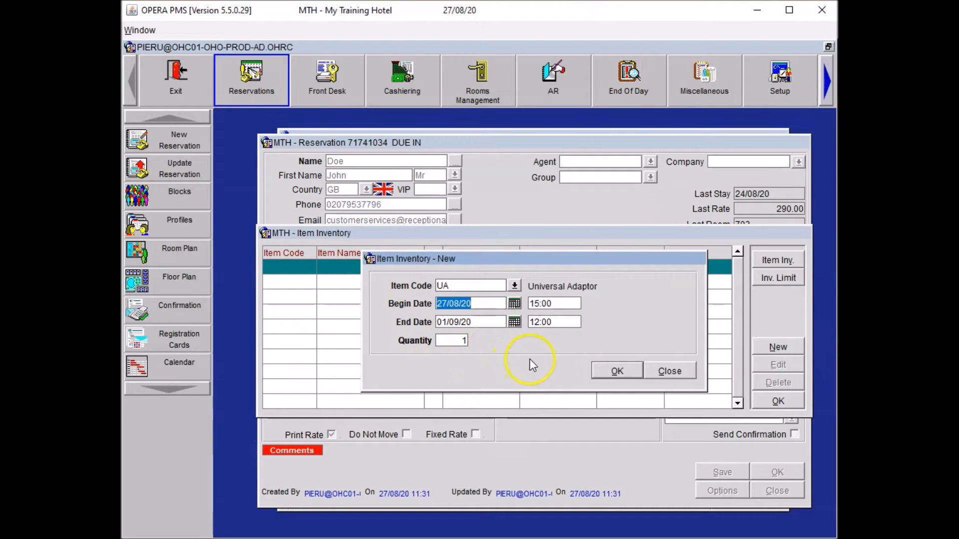
click(617, 370)
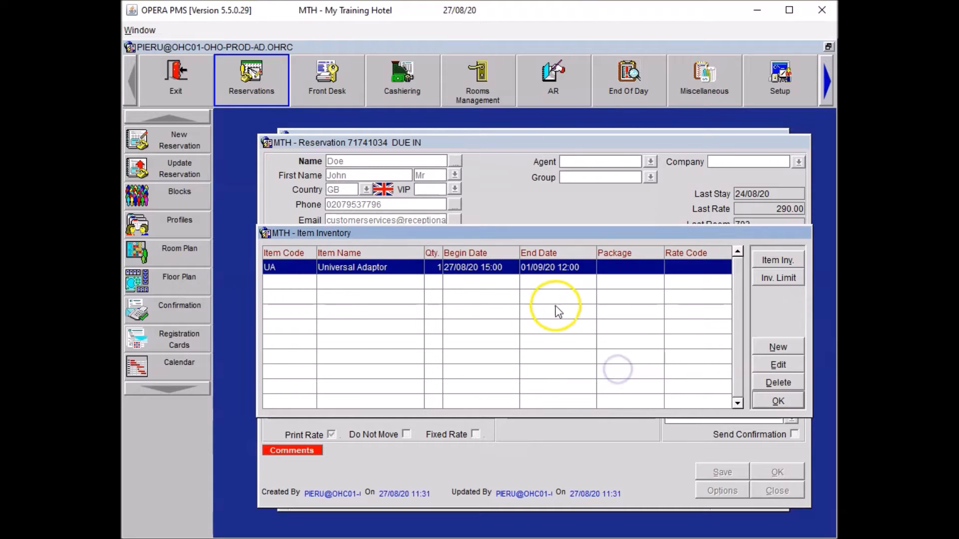
click(773, 402)
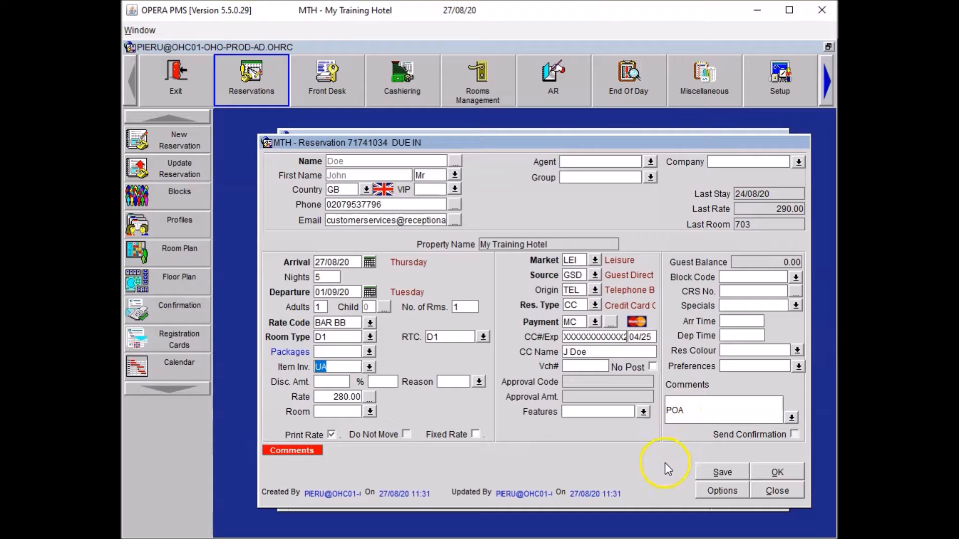
Save the reservation, adding the CON trace 'Please place an universal adaptor in room.'.
click(719, 472)
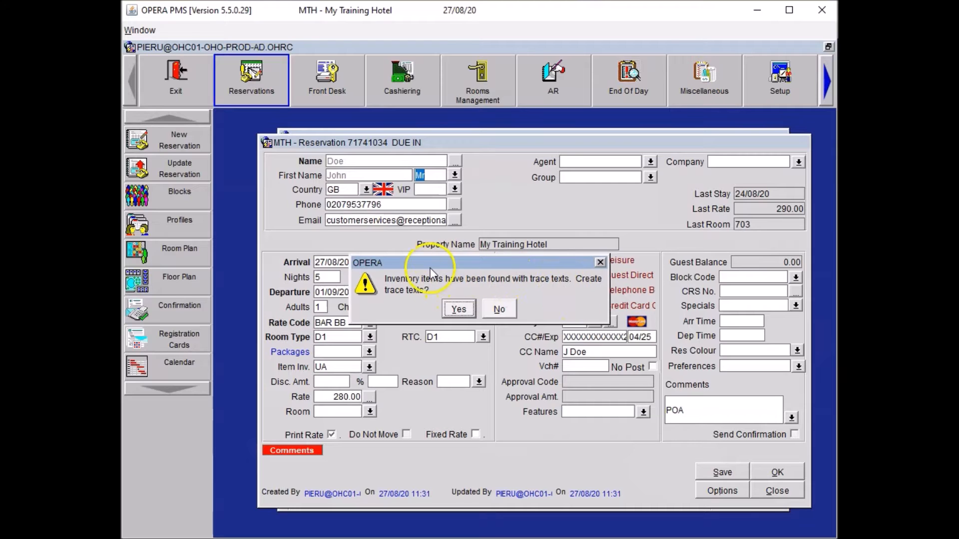
click(458, 309)
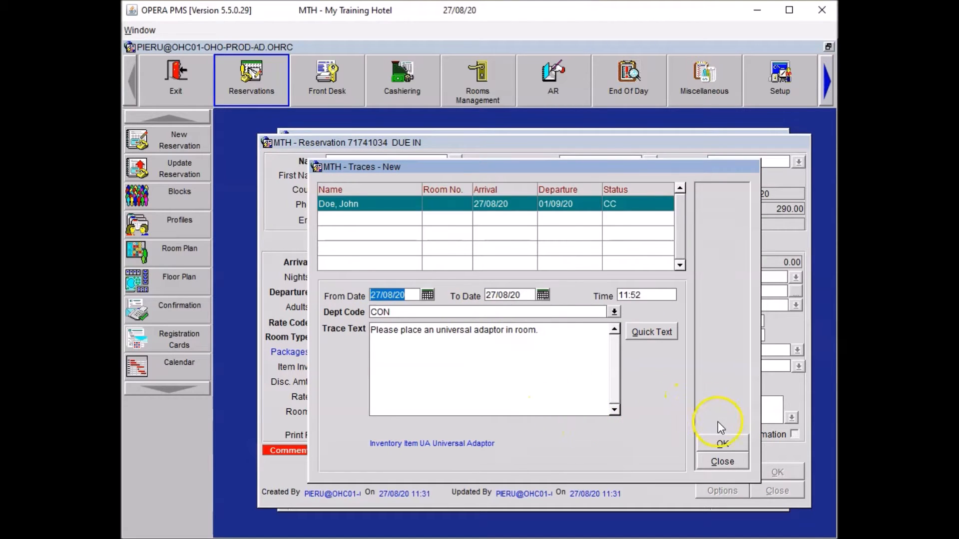
click(722, 448)
click(716, 474)
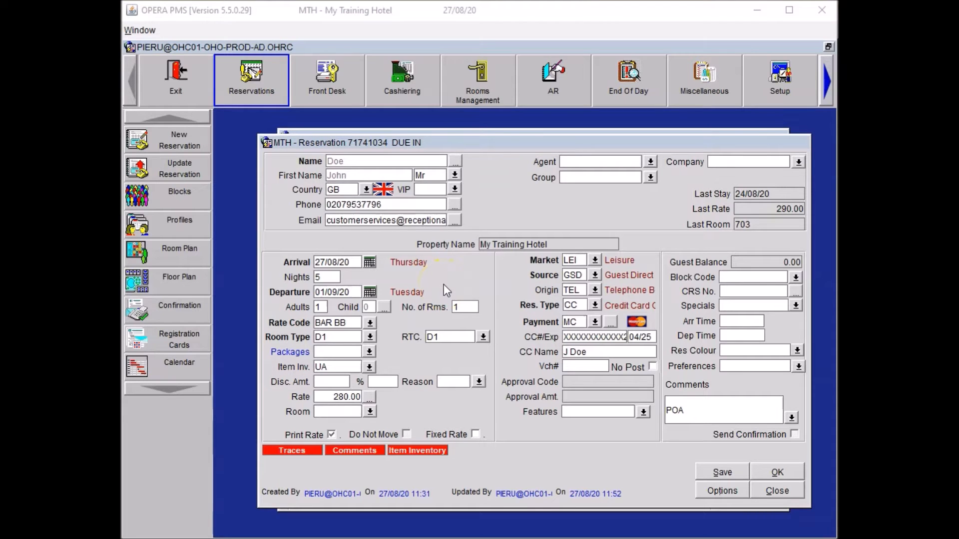
Fill in the home address, city and postcode on the guest's Individual Profile.
click(455, 160)
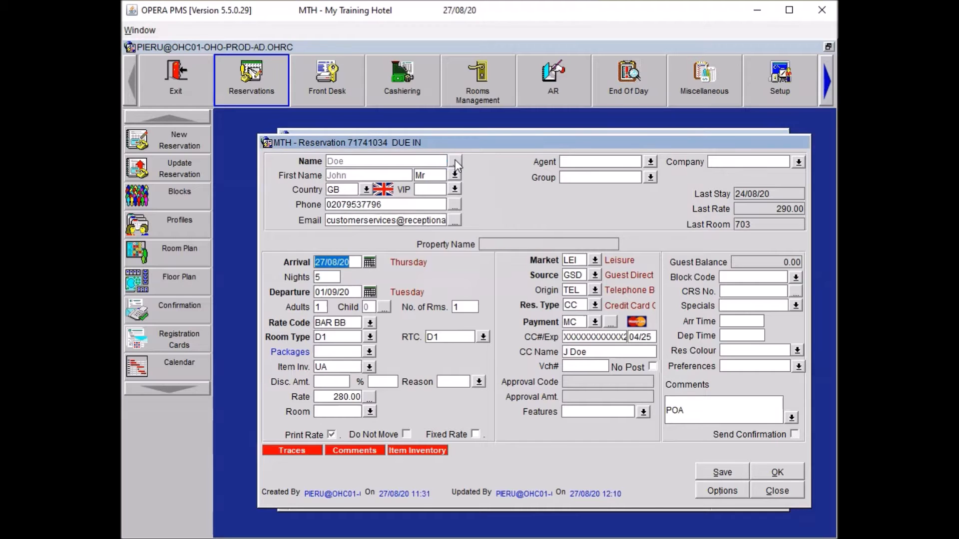
click(346, 254)
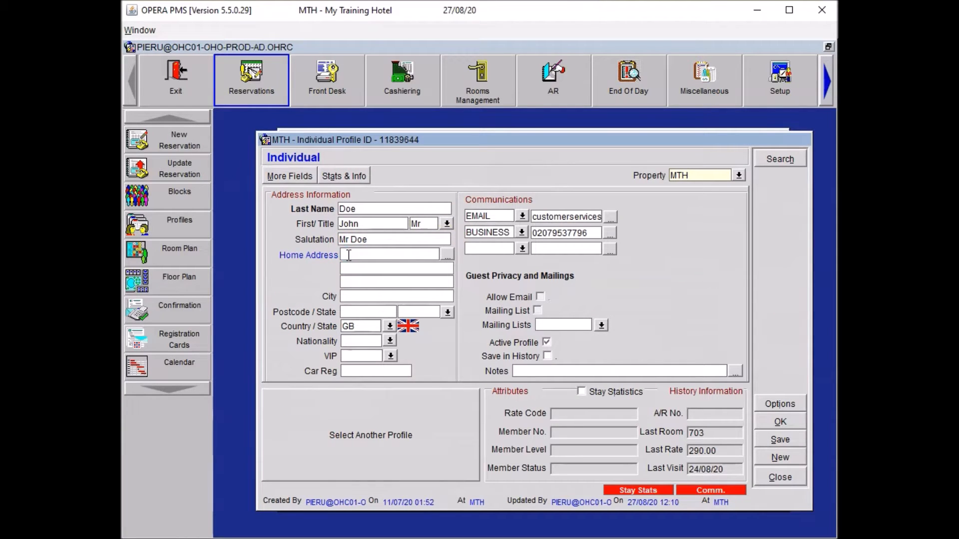
key(Tab)
key(Tab)
key(Tab)
key(Tab)
key(shift+Tab)
text(London)
key(Tab)
text(E1 7NF)
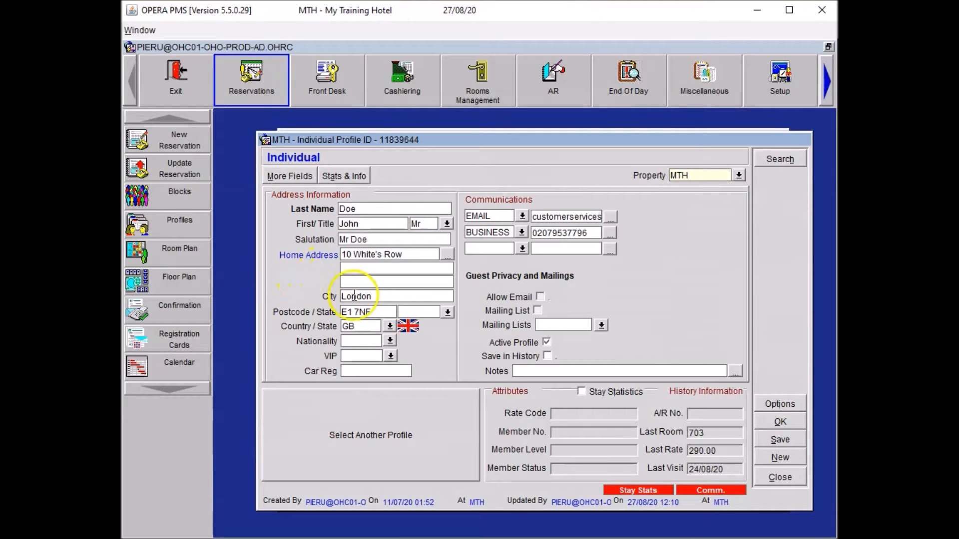
click(782, 422)
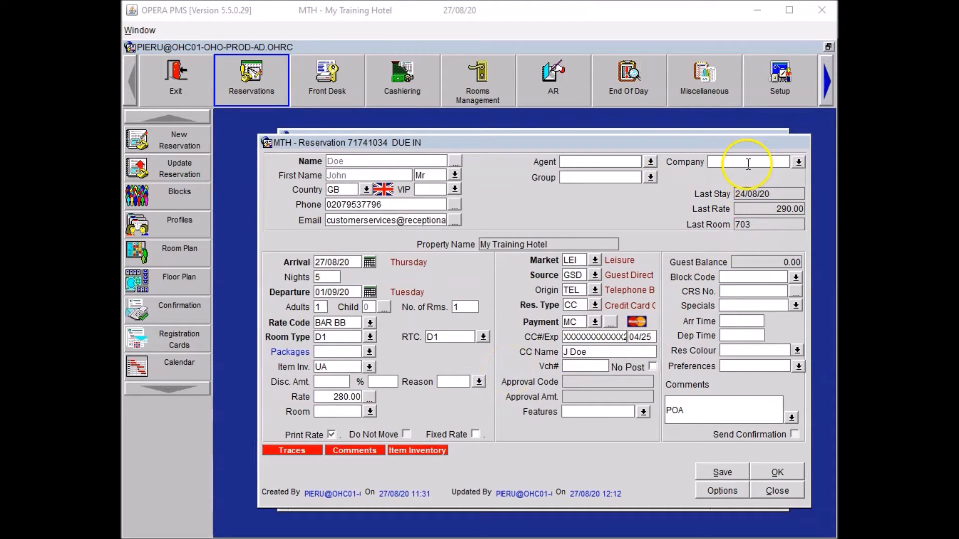
Search 'Reception Academy' in Company, review the matching profile, and attach it.
click(724, 159)
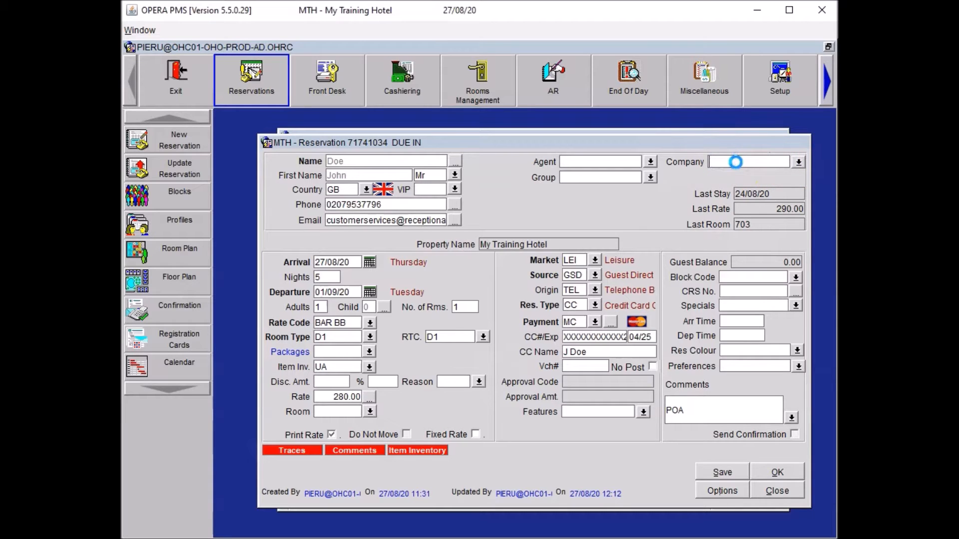
text(Reception Academy)
click(731, 251)
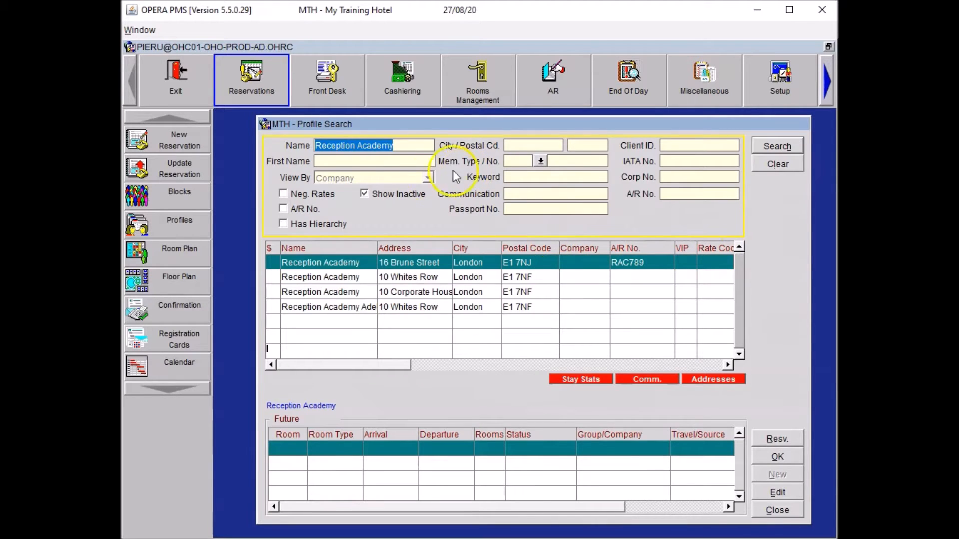
click(406, 279)
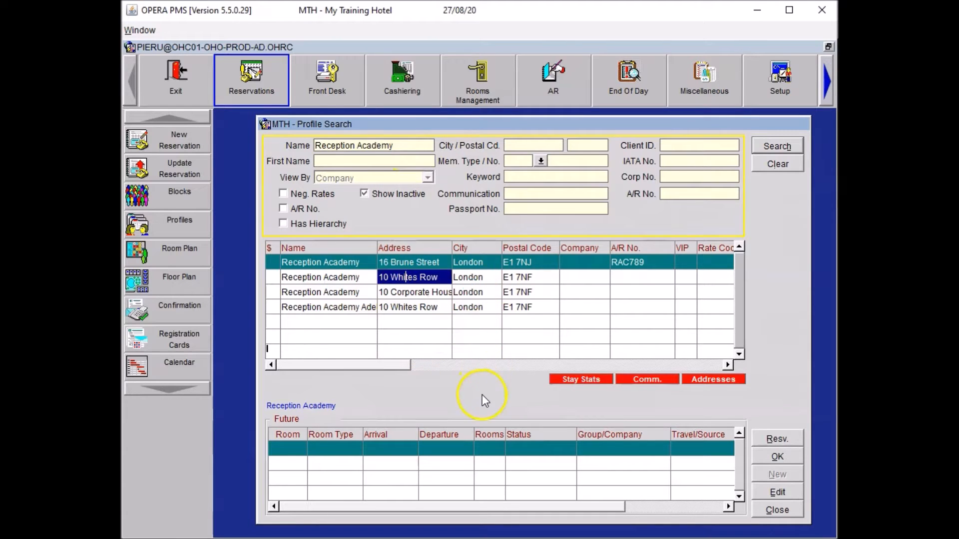
click(414, 276)
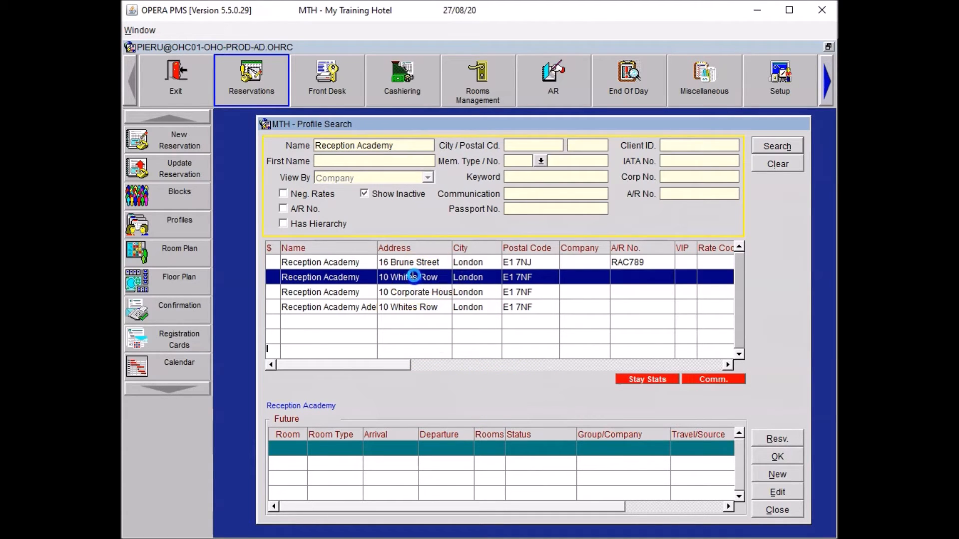
double_click(413, 276)
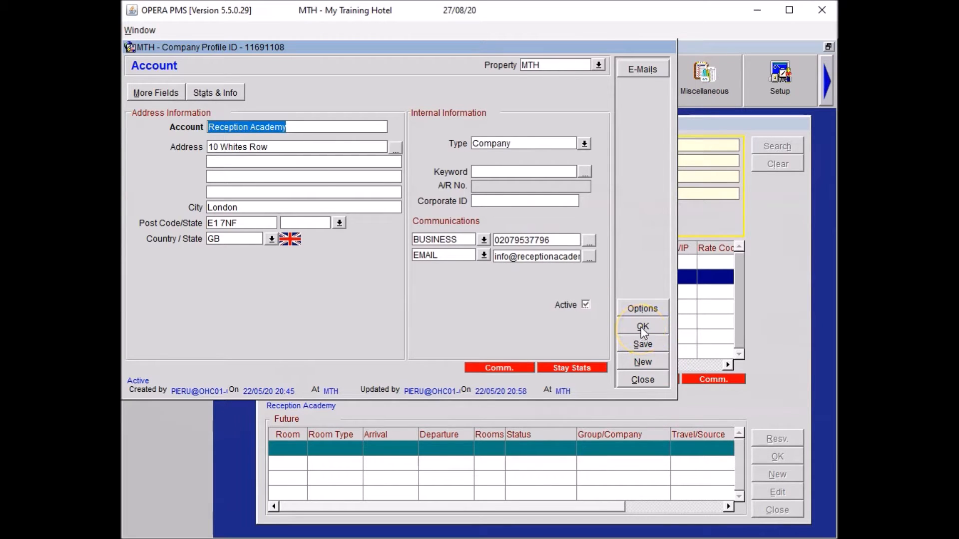
click(636, 381)
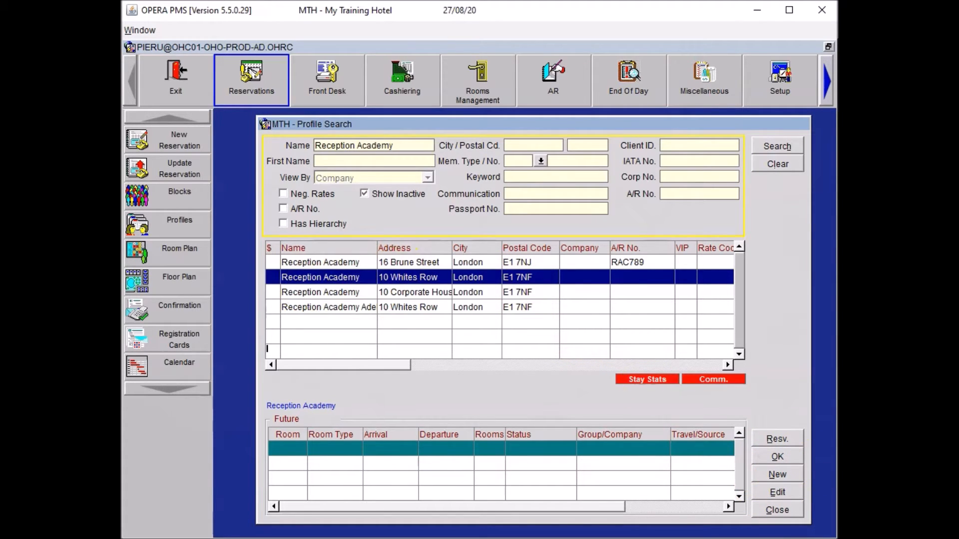
click(766, 456)
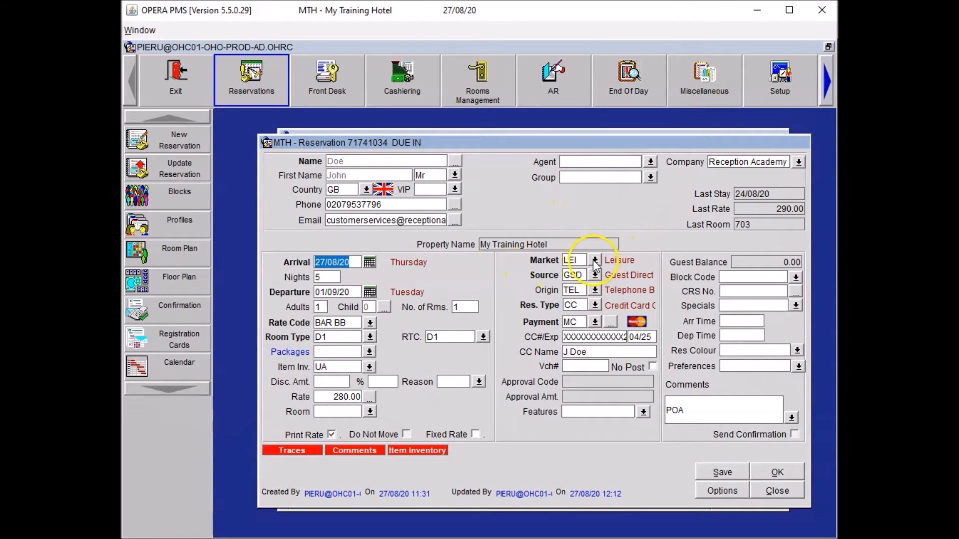
Set the market code to CORP, save, and enter a 15:00 arrival time.
click(594, 260)
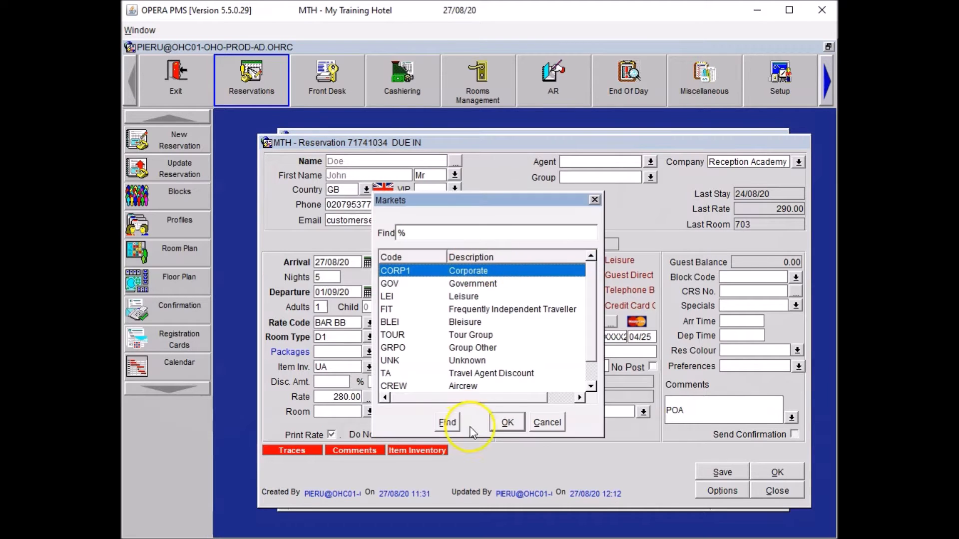
click(501, 419)
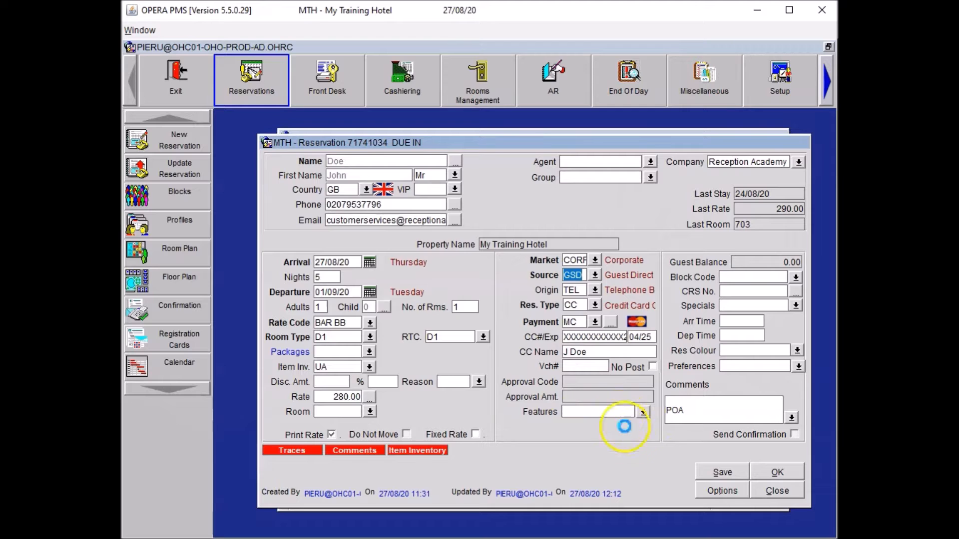
click(719, 468)
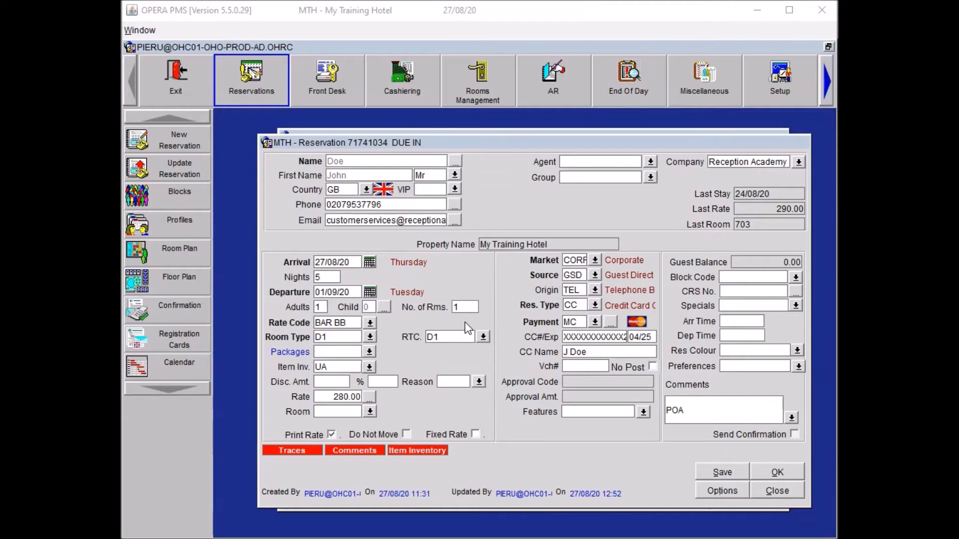
click(744, 322)
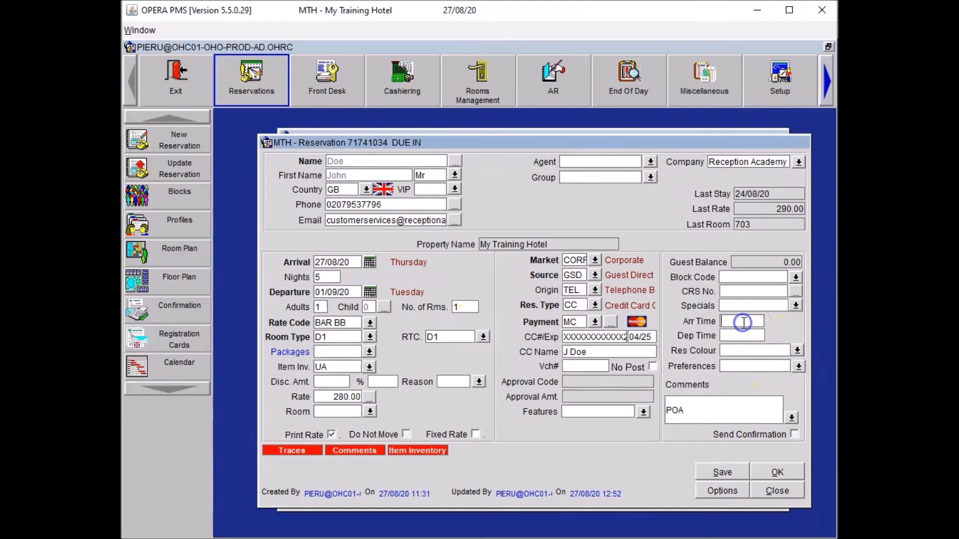
text(1500)
click(735, 340)
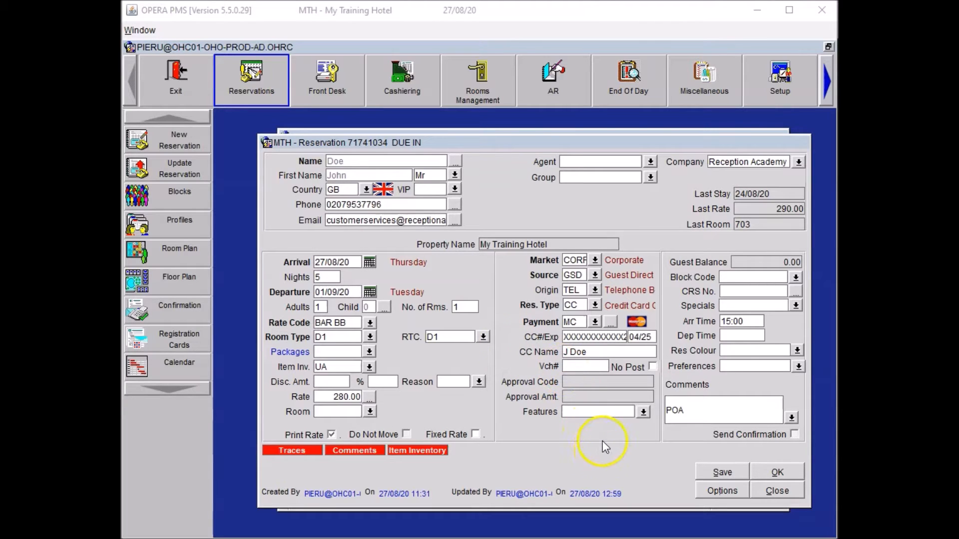
click(715, 494)
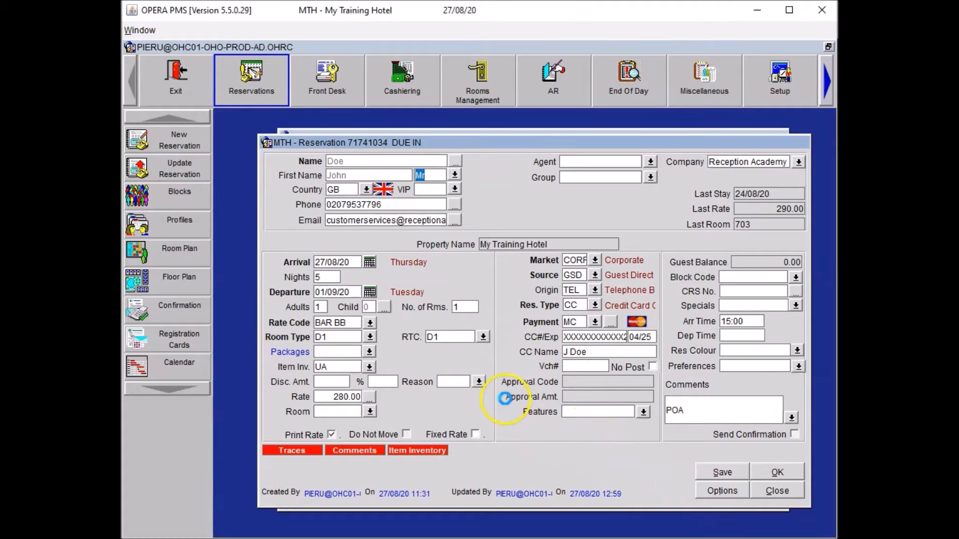
Add an HSK trace for 6 extra pillows and an extra duvet, then save the reservation.
click(612, 406)
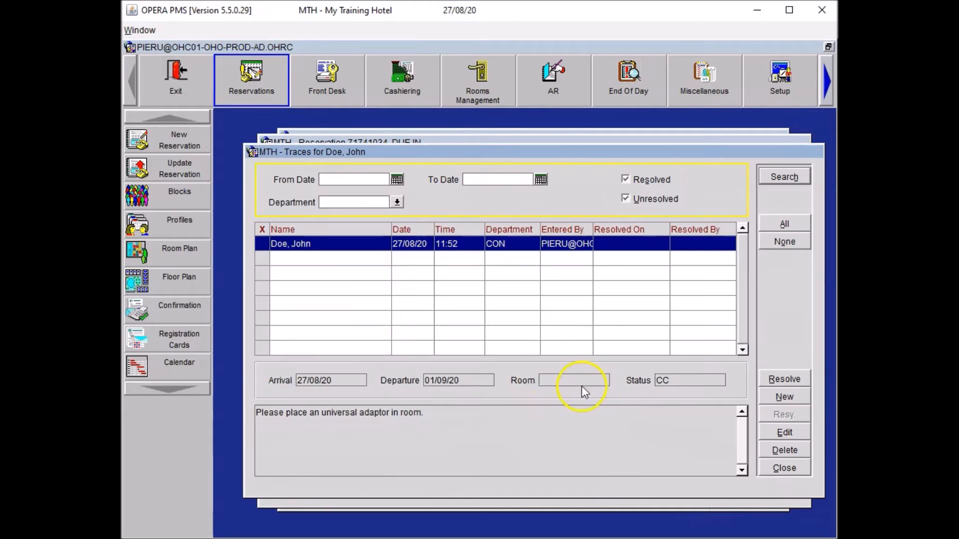
click(776, 397)
click(394, 311)
text(HSK)
click(408, 318)
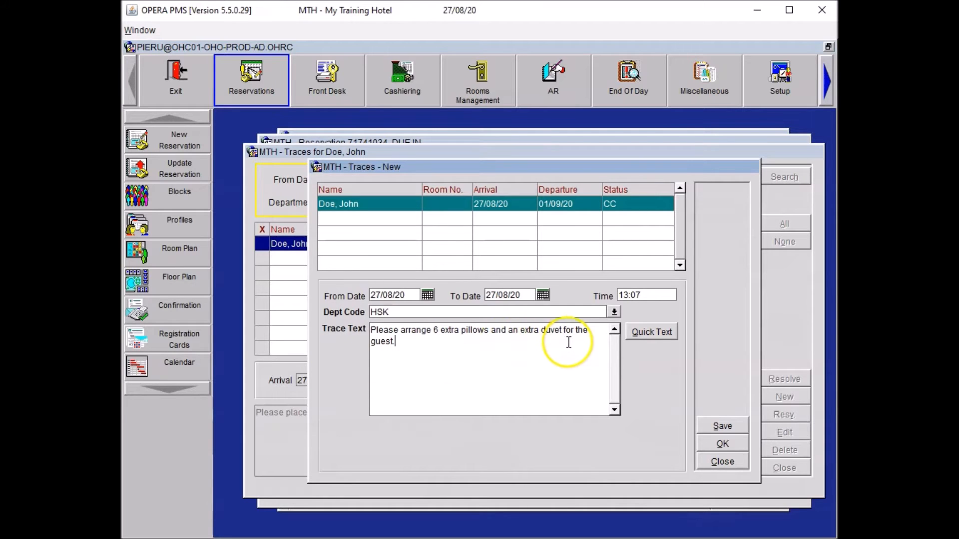
click(722, 443)
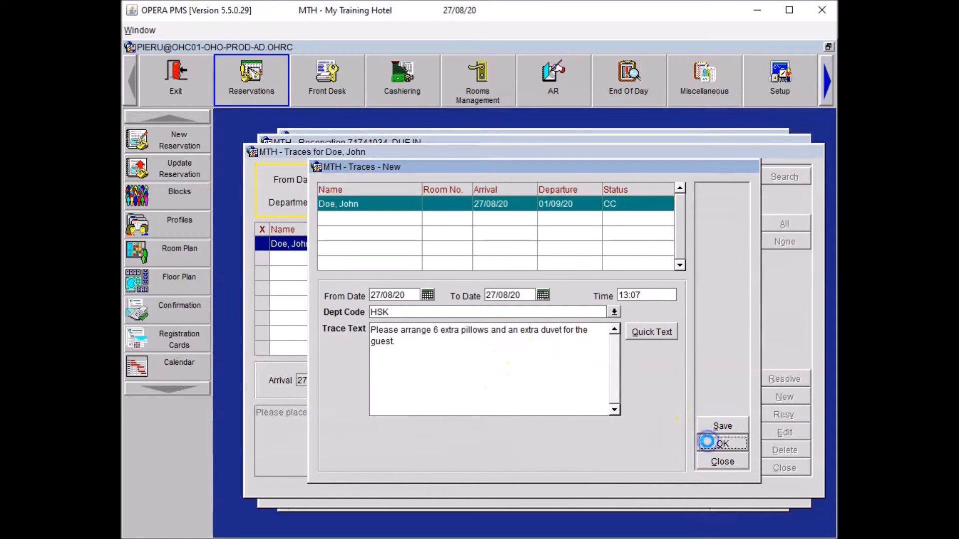
click(787, 470)
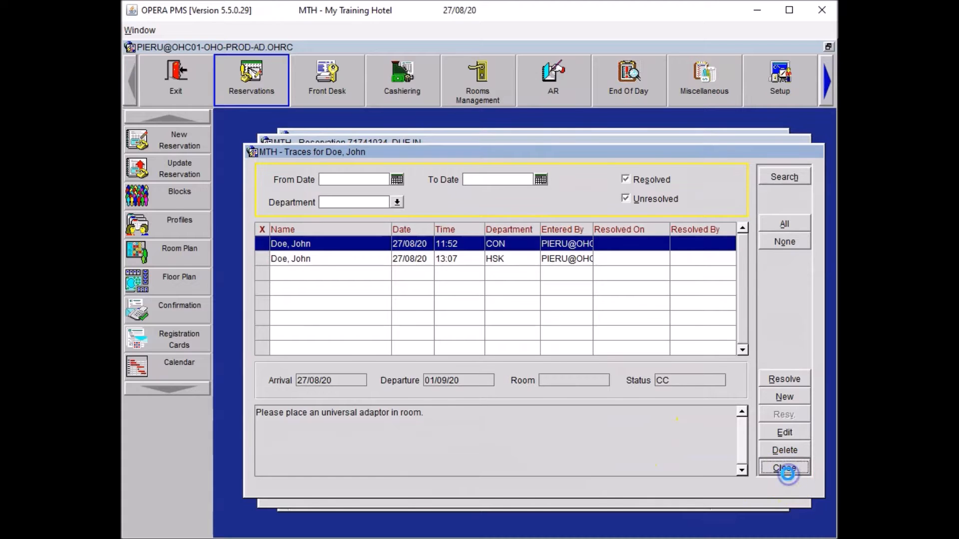
click(541, 452)
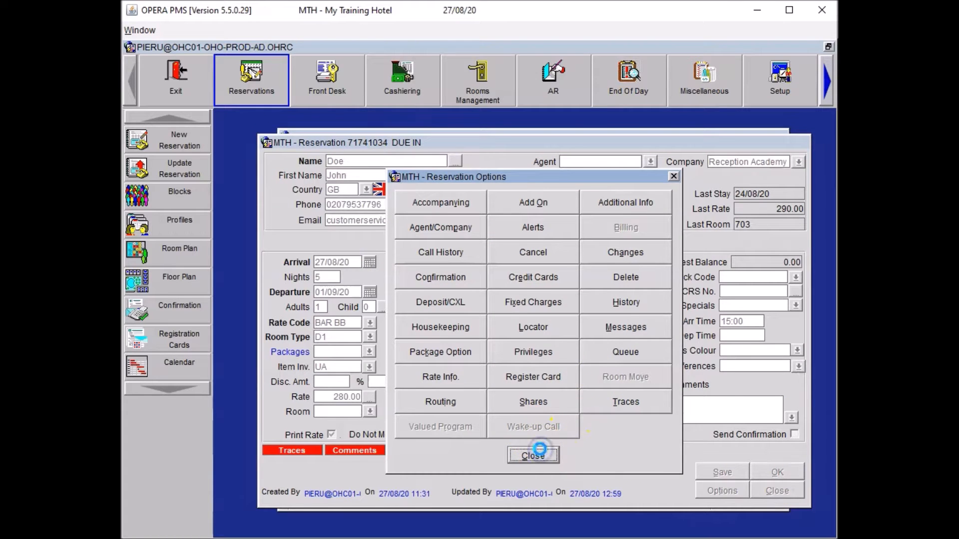
click(708, 470)
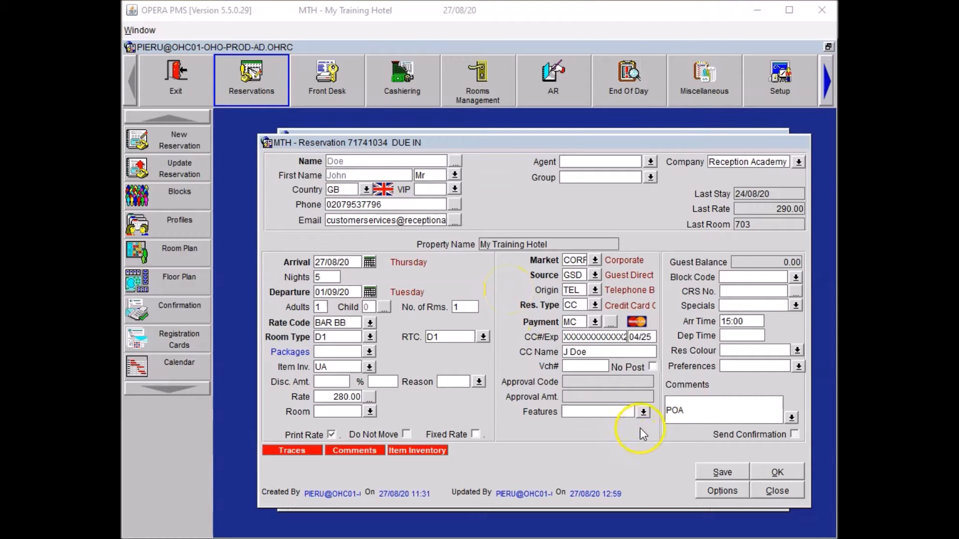
Select room features AE and NL, attach them to the guest profile, and save.
click(643, 411)
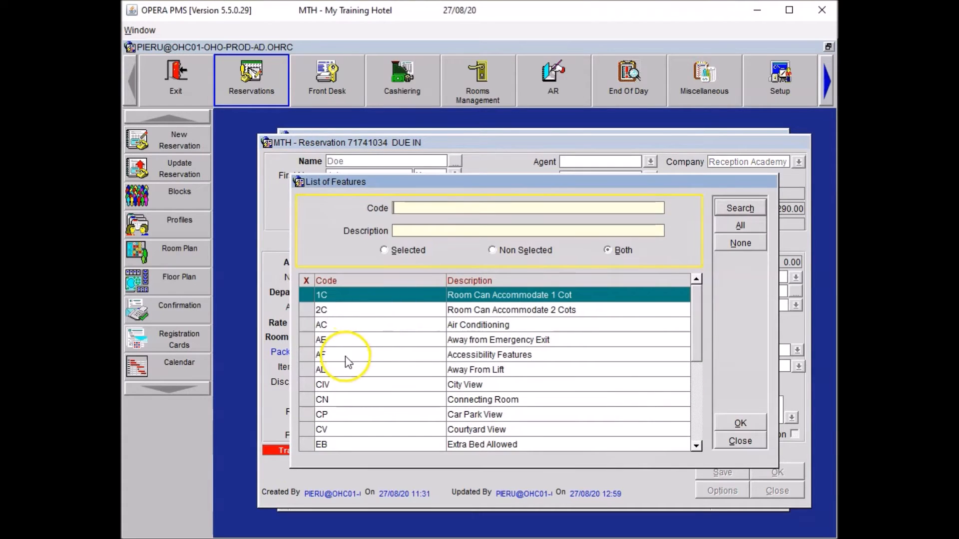
click(309, 342)
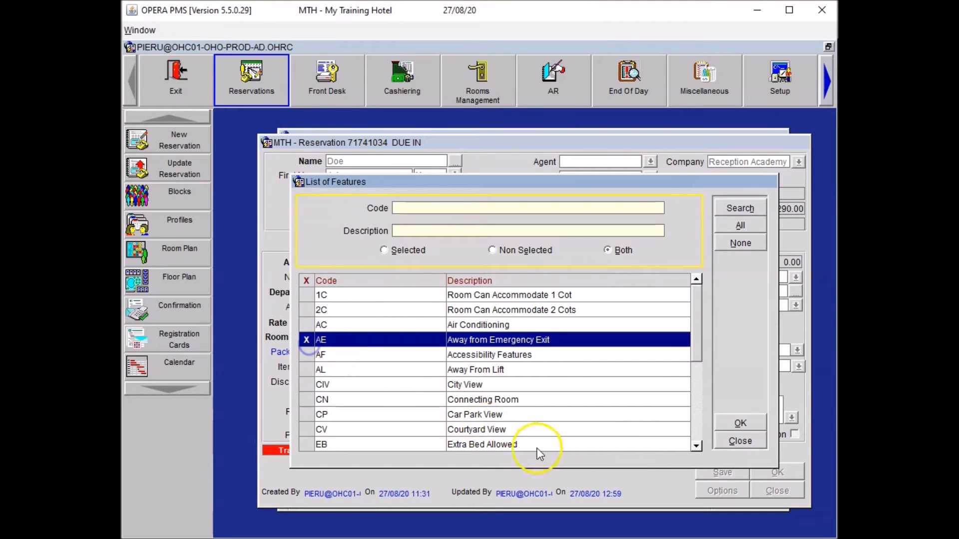
click(696, 446)
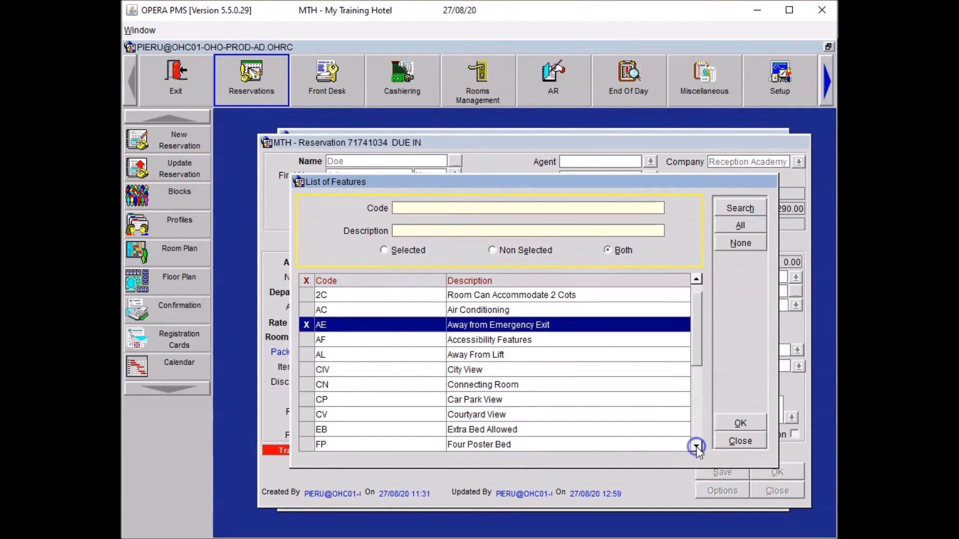
click(696, 447)
scroll(698, 444, down, 3)
click(307, 429)
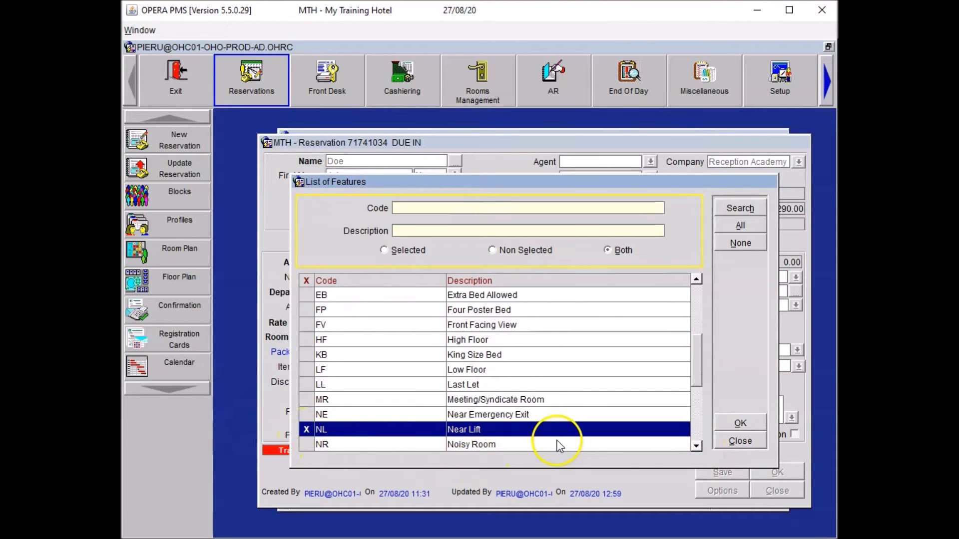
click(739, 423)
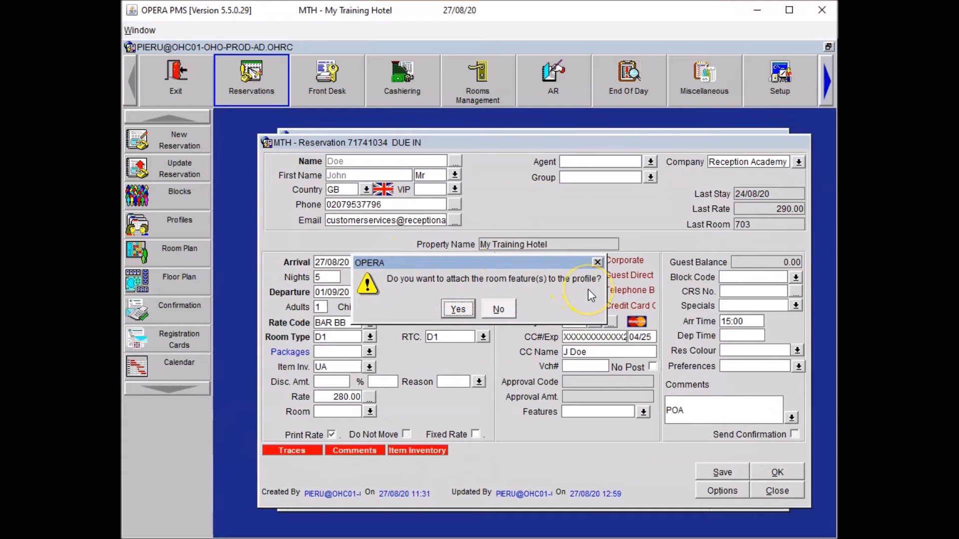
click(458, 309)
click(715, 472)
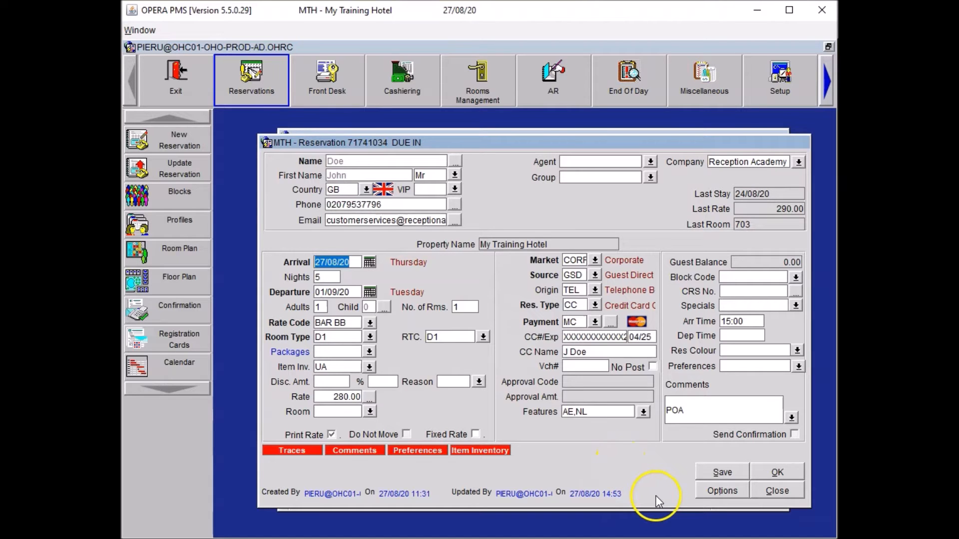
click(705, 494)
Start a locator from 07:00 to 10:30 with the begin date moved to 28/08/20.
click(549, 329)
click(410, 265)
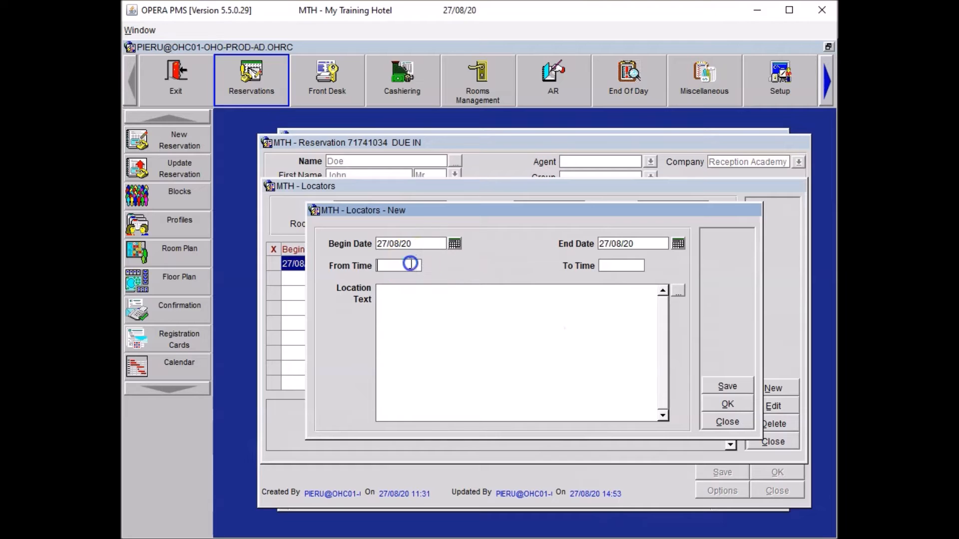
text(07)
key(Tab)
text(1030)
key(Tab)
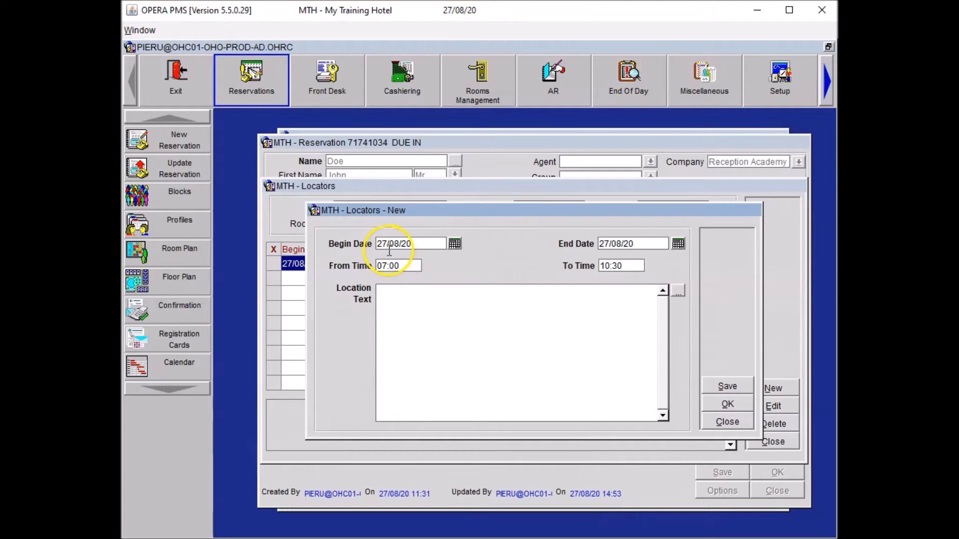
click(425, 243)
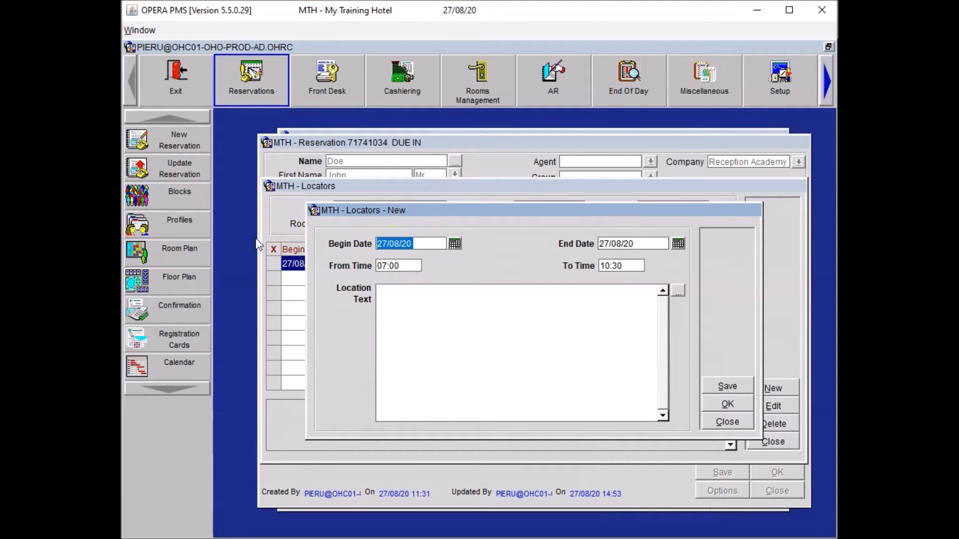
text(+1)
key(Tab)
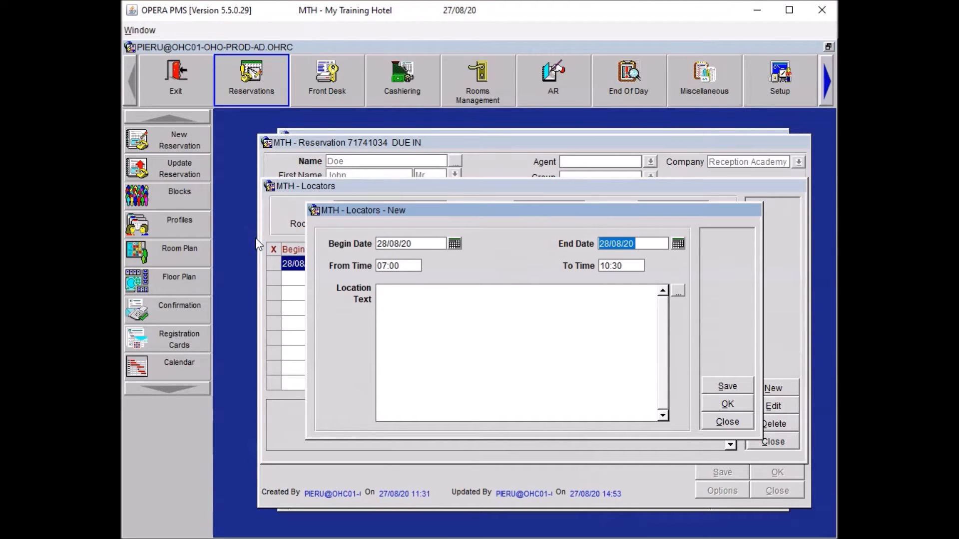
Paste the breakfast-meeting location text, save the locator, and save the reservation.
click(435, 339)
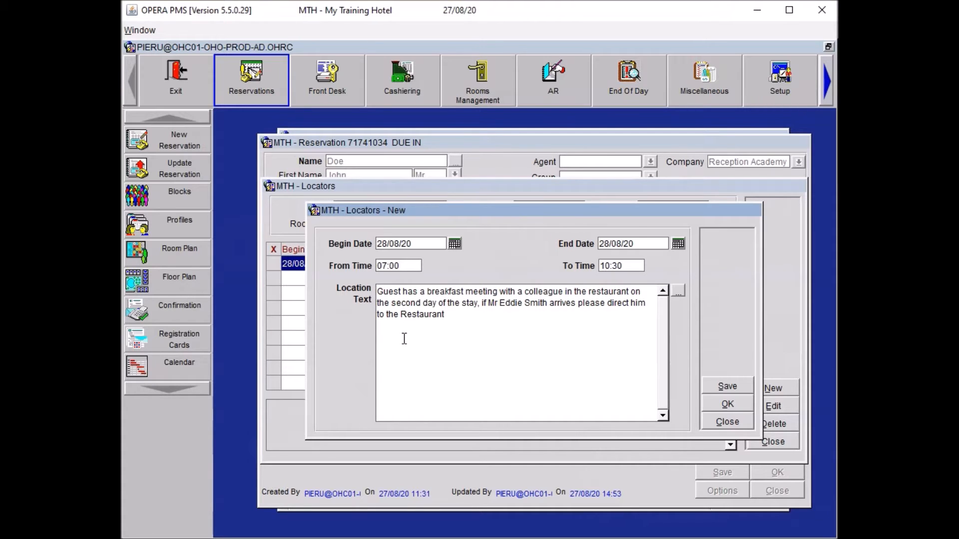
text(.)
click(725, 406)
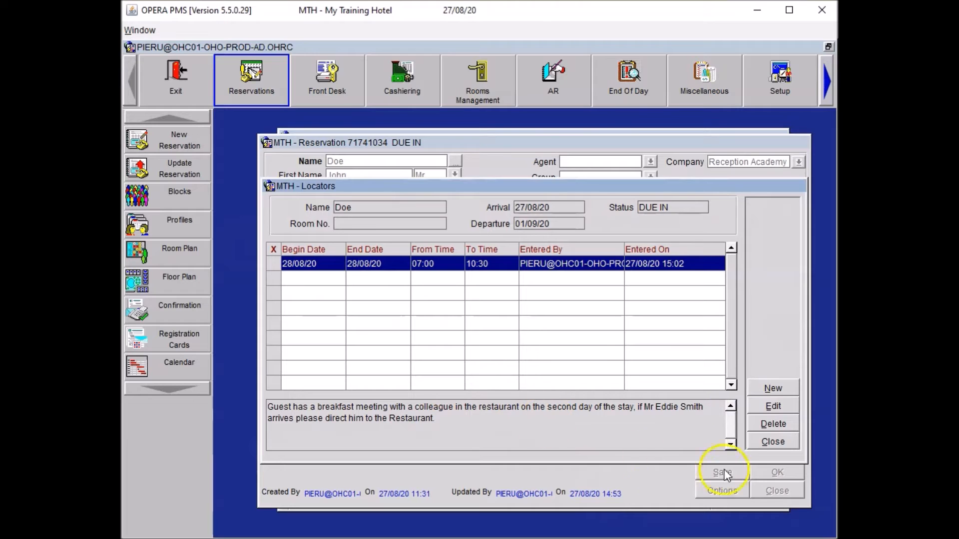
click(766, 445)
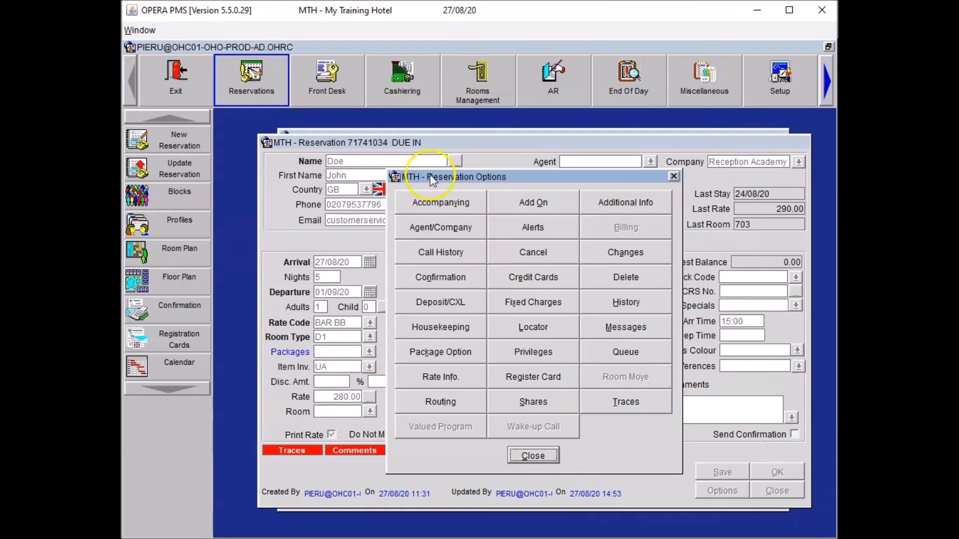
click(534, 456)
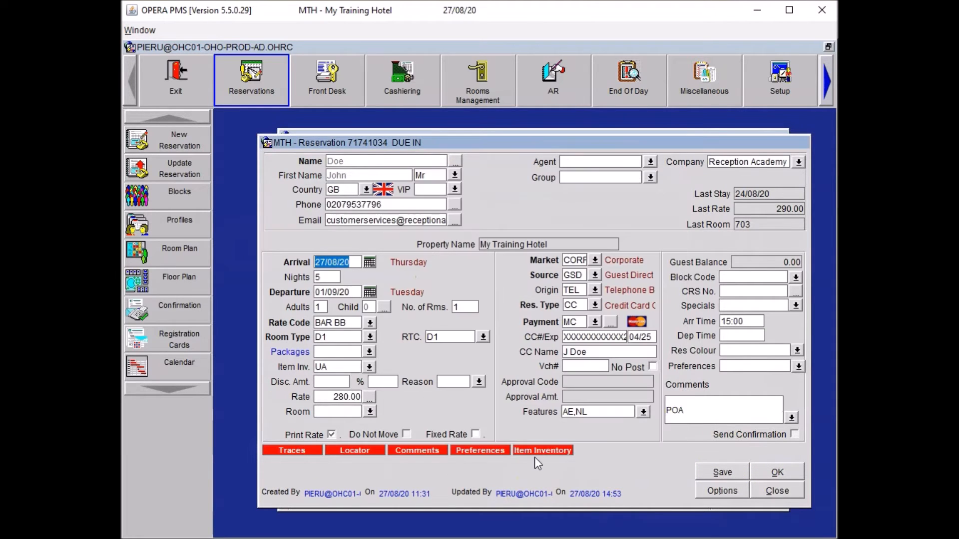
click(713, 471)
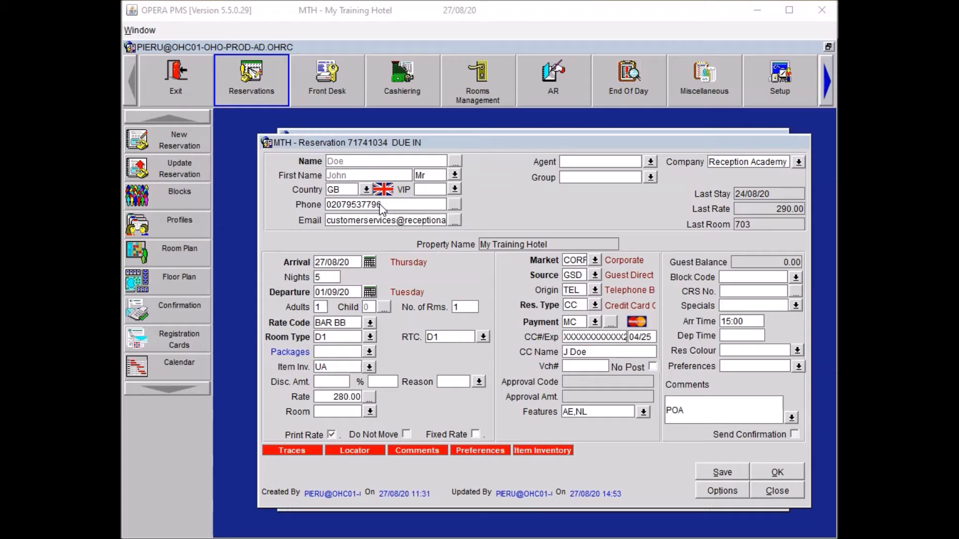
Reopen the guest's Individual Profile from the Name field and show its Options.
click(484, 255)
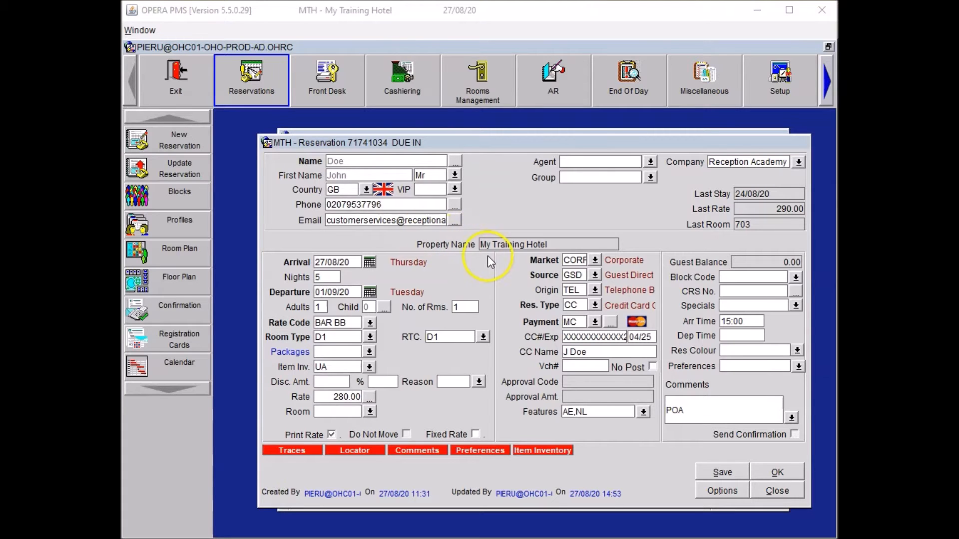
click(456, 160)
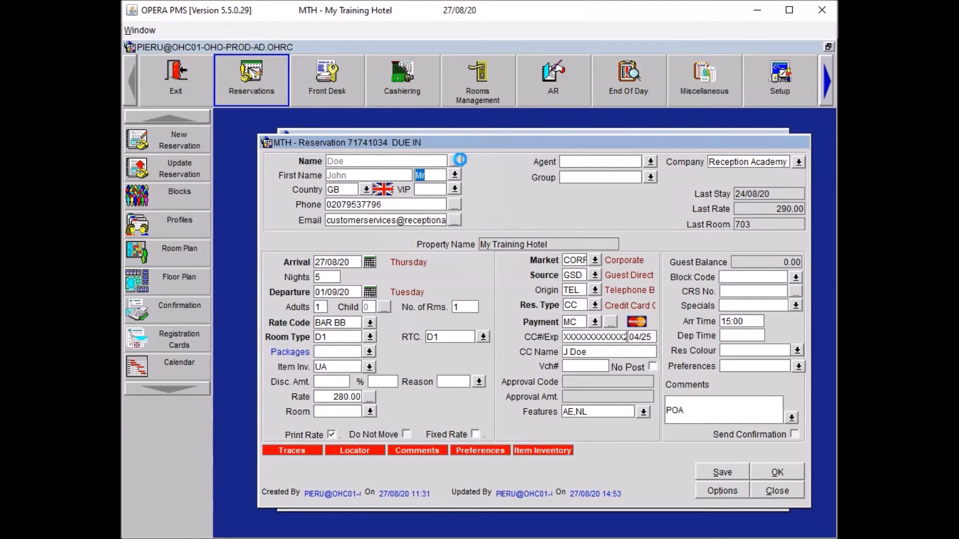
click(779, 403)
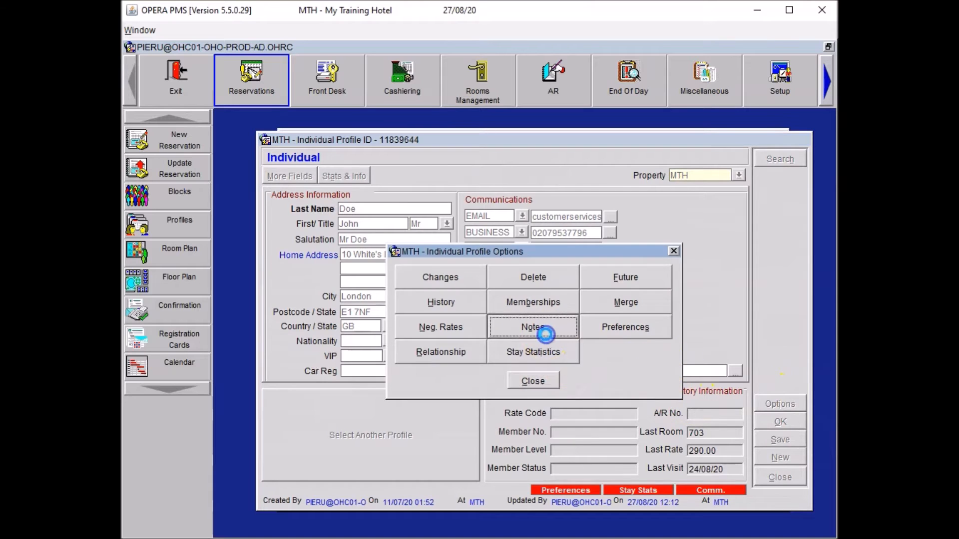
Add a Reception Notes entry 'Past Complaint' asking always to allocate a non-smoking room.
click(545, 328)
click(722, 209)
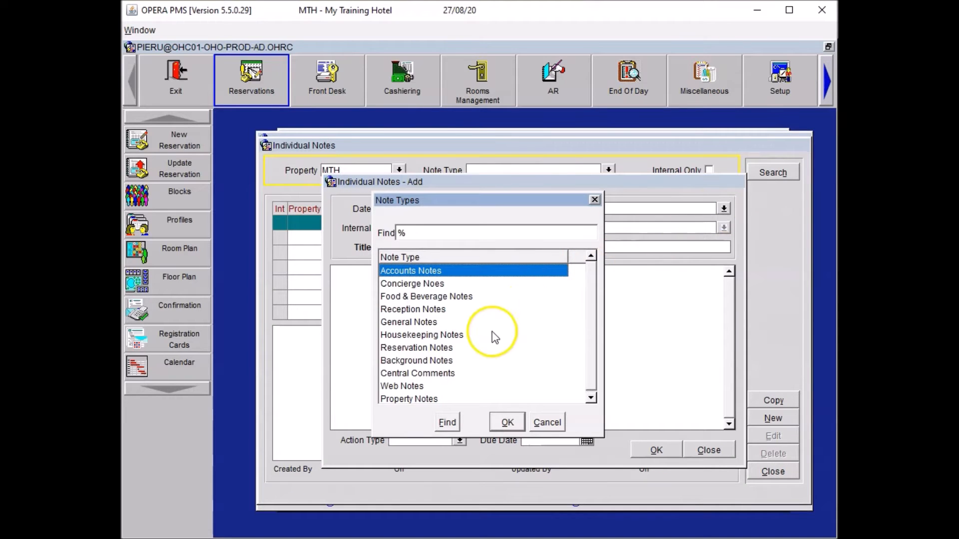
double_click(414, 310)
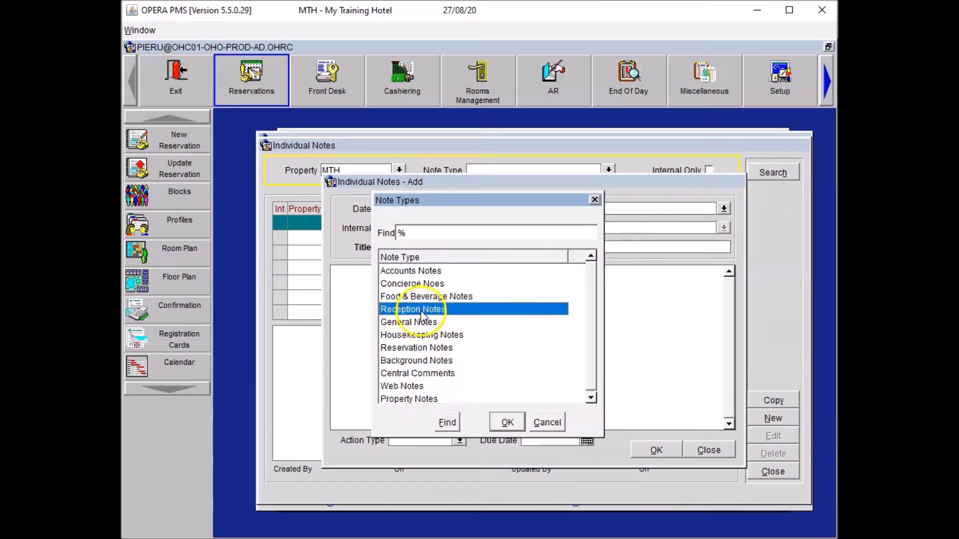
text(PAst Complaint)
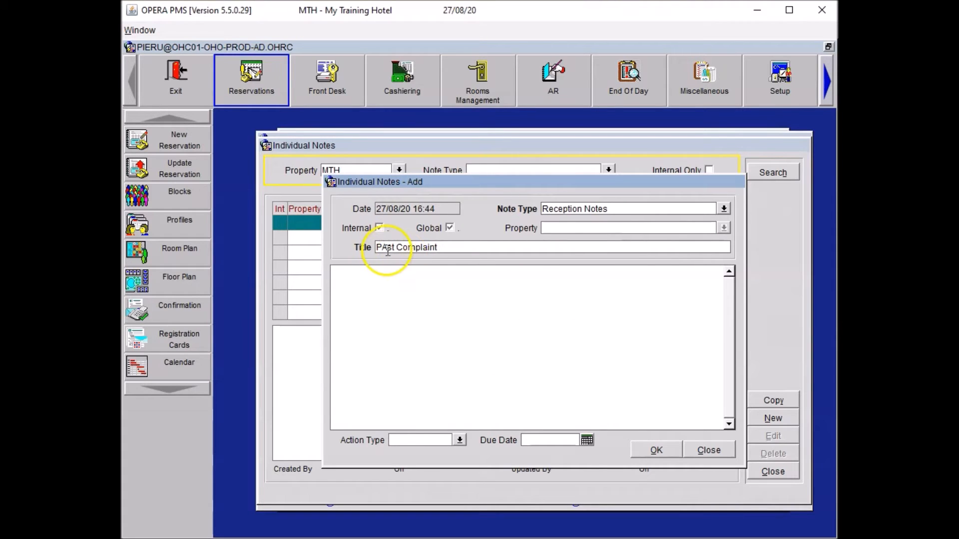
key(BackSpace)
text(ast Complaint)
click(373, 286)
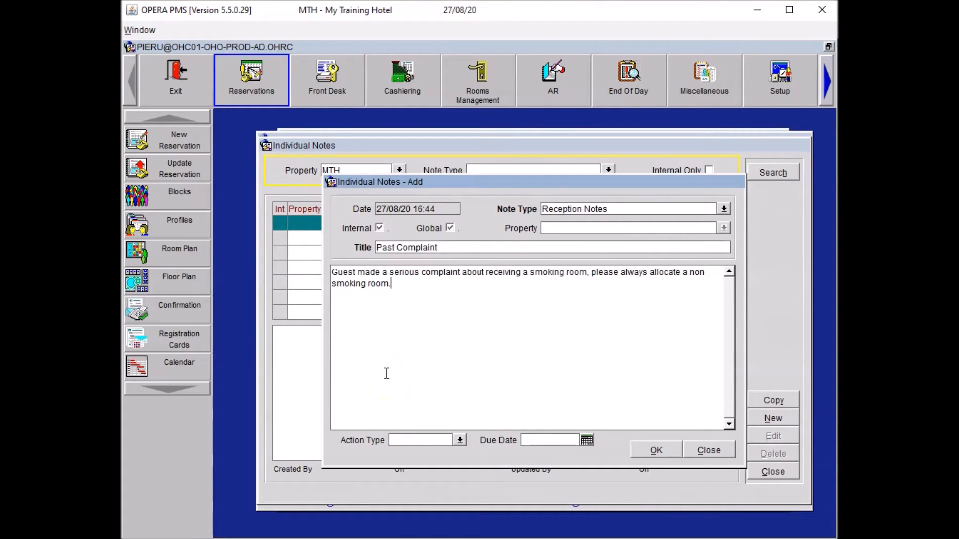
click(653, 452)
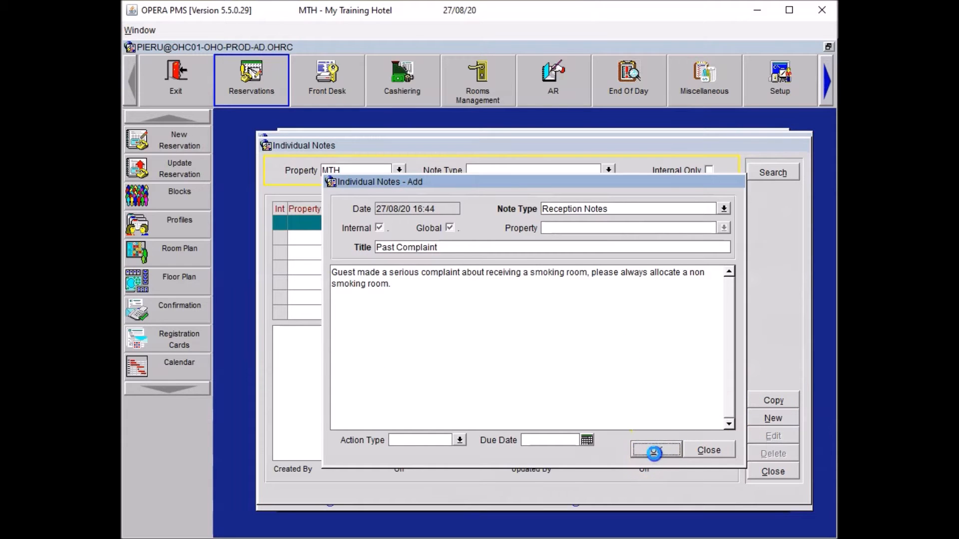
click(758, 472)
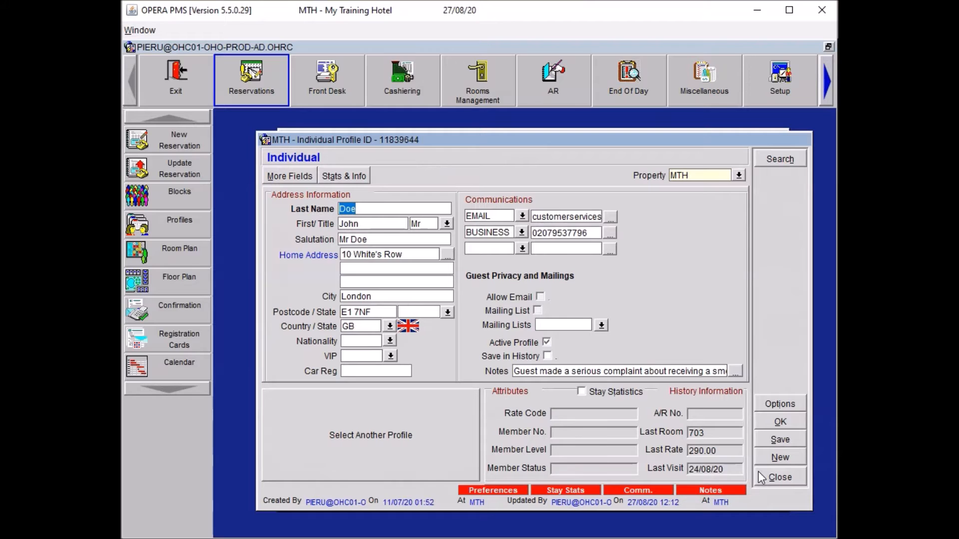
Close the guest profile, then add the SMOKING > NS non-smoking preference to the reservation and profile.
click(761, 424)
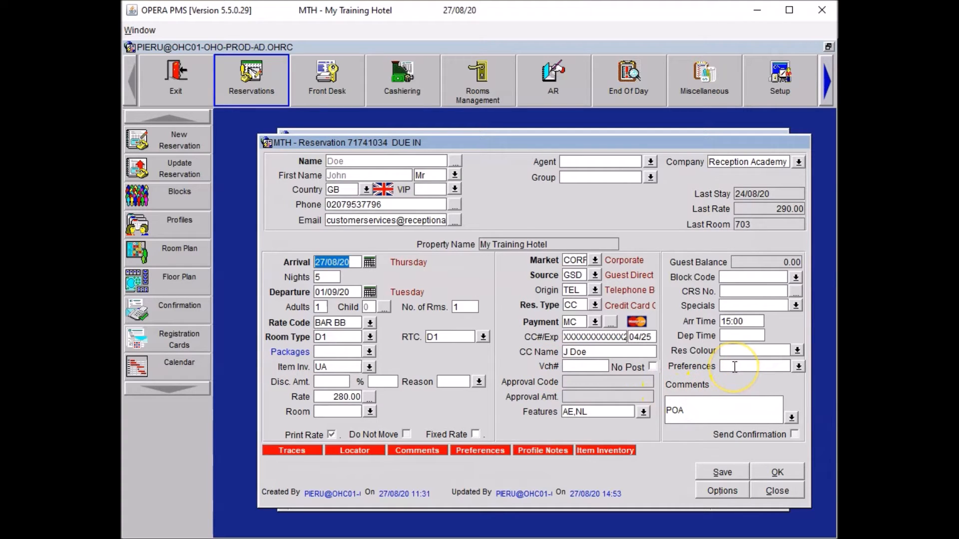
click(799, 367)
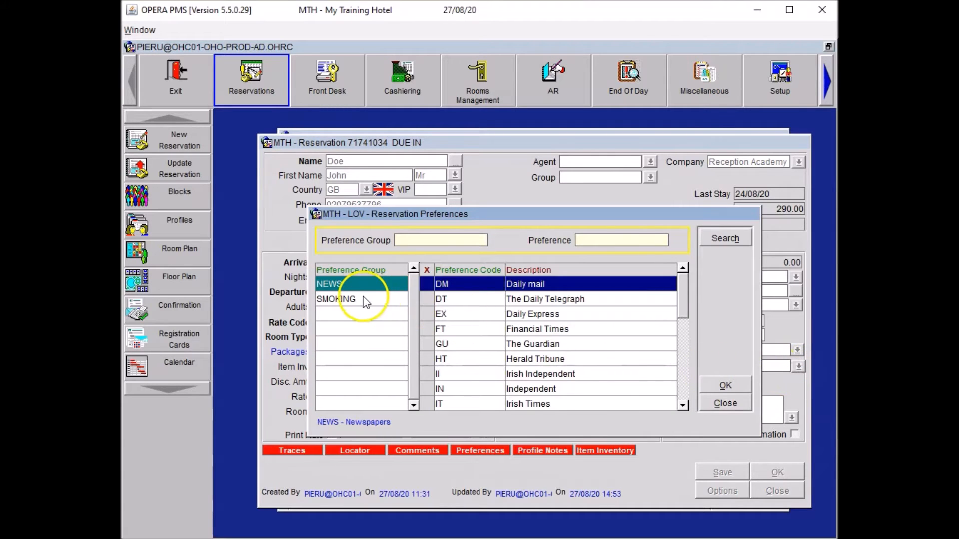
click(358, 299)
click(427, 284)
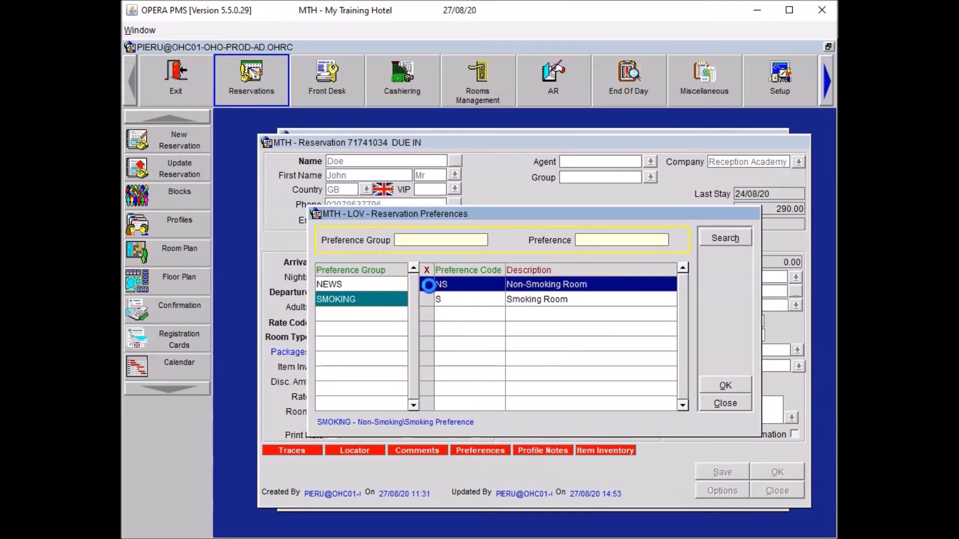
click(723, 387)
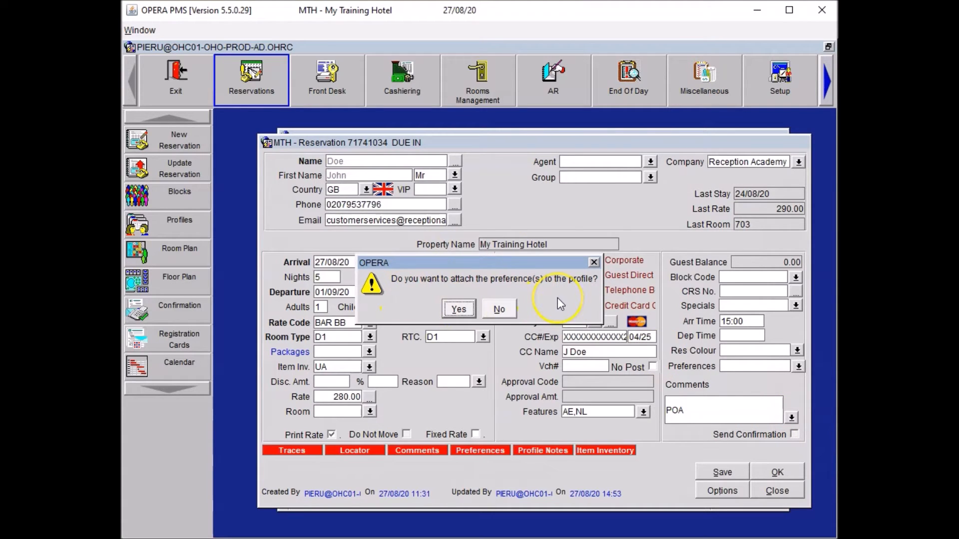
click(458, 310)
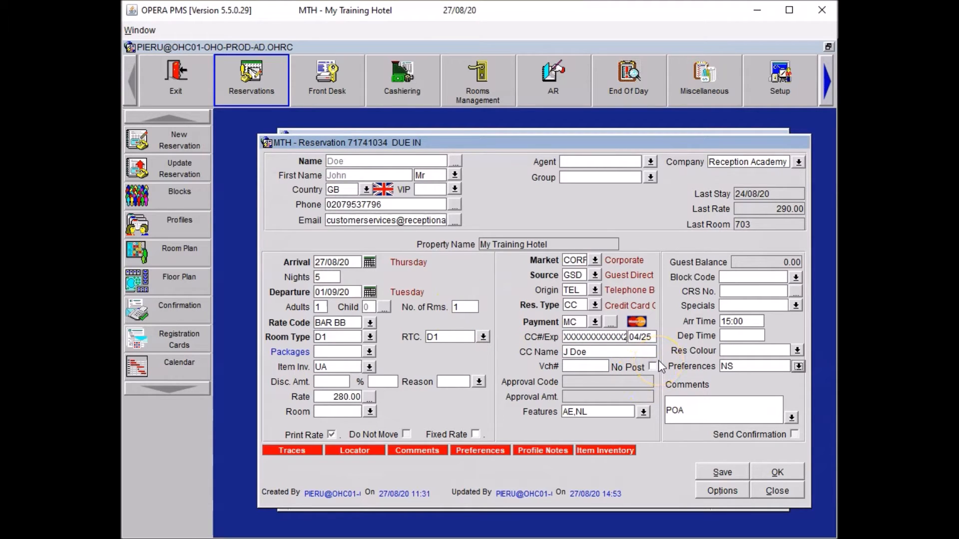
click(798, 350)
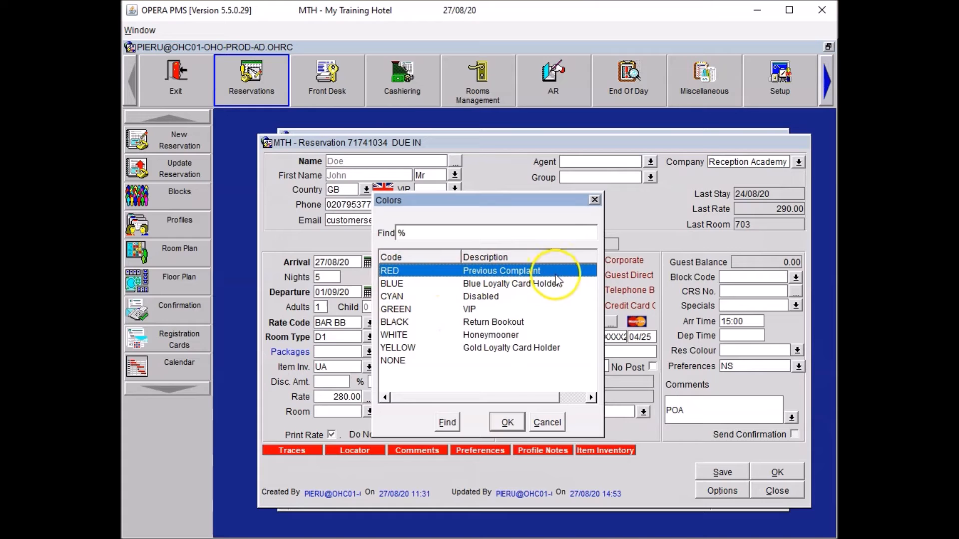
Set the reservation colour to RED (Previous Complaint) and save the reservation.
click(510, 421)
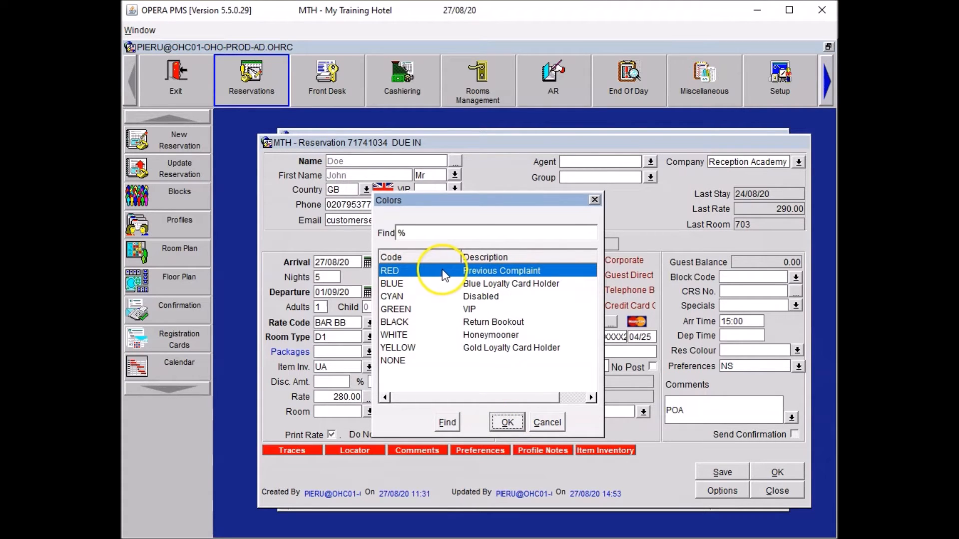
click(517, 424)
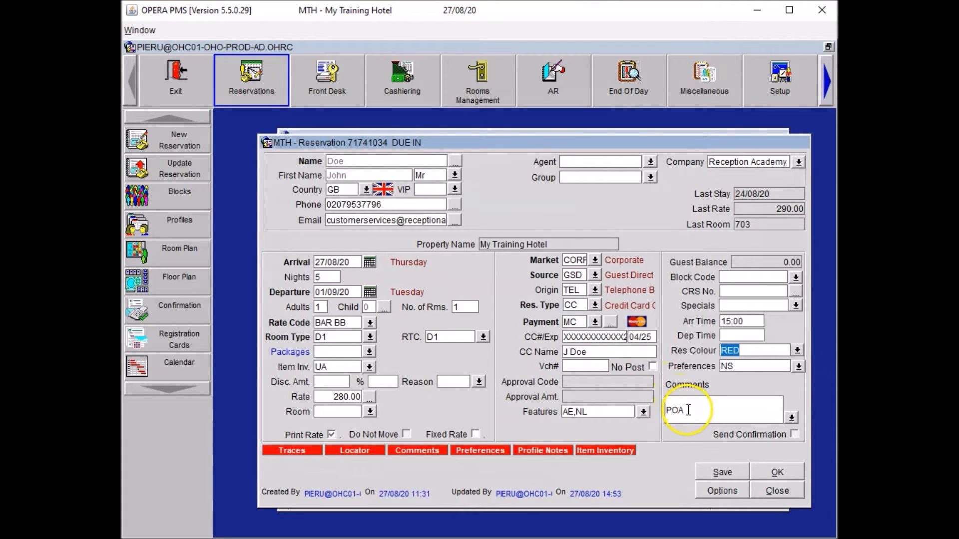
click(711, 466)
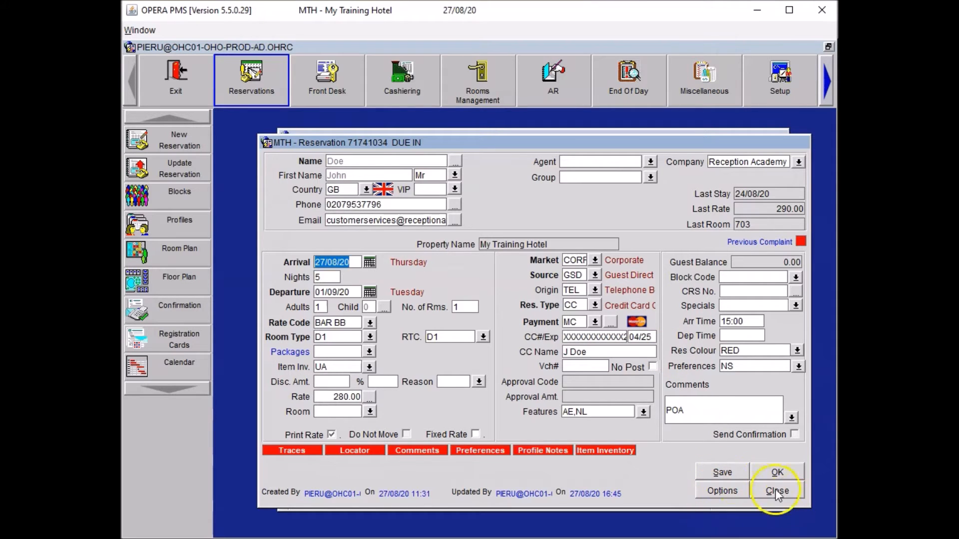
click(709, 487)
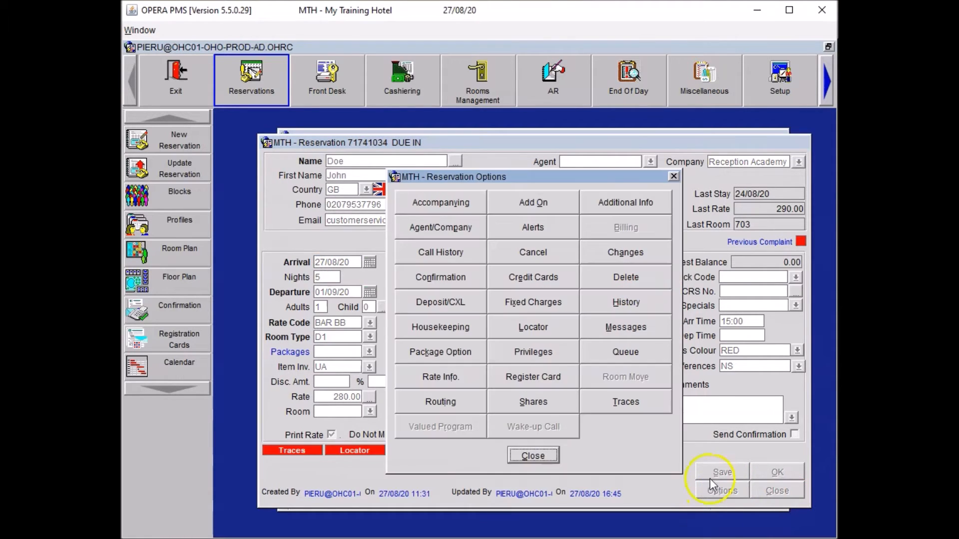
Add a PCP Previous Complaint alert for Check-In, with the pasted smoking-room complaint as its description.
click(544, 234)
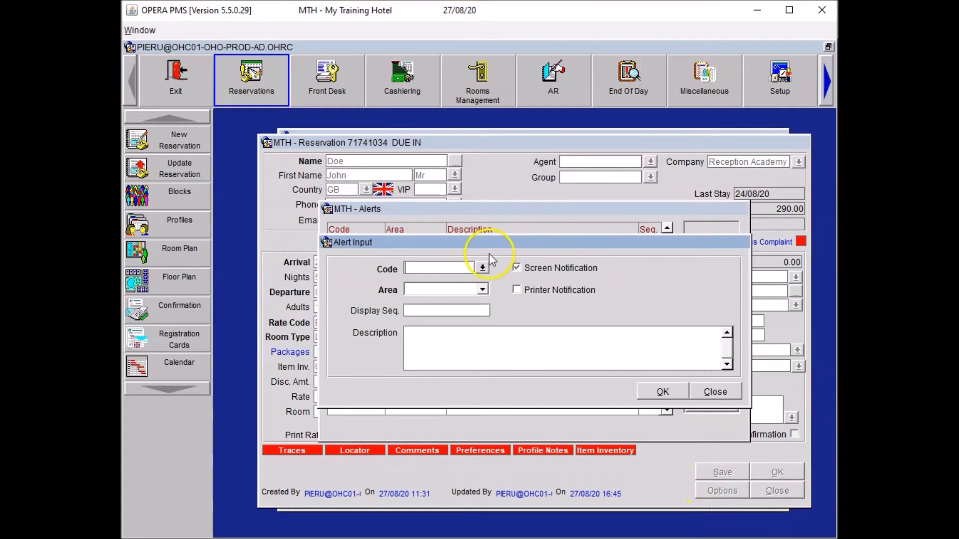
click(484, 269)
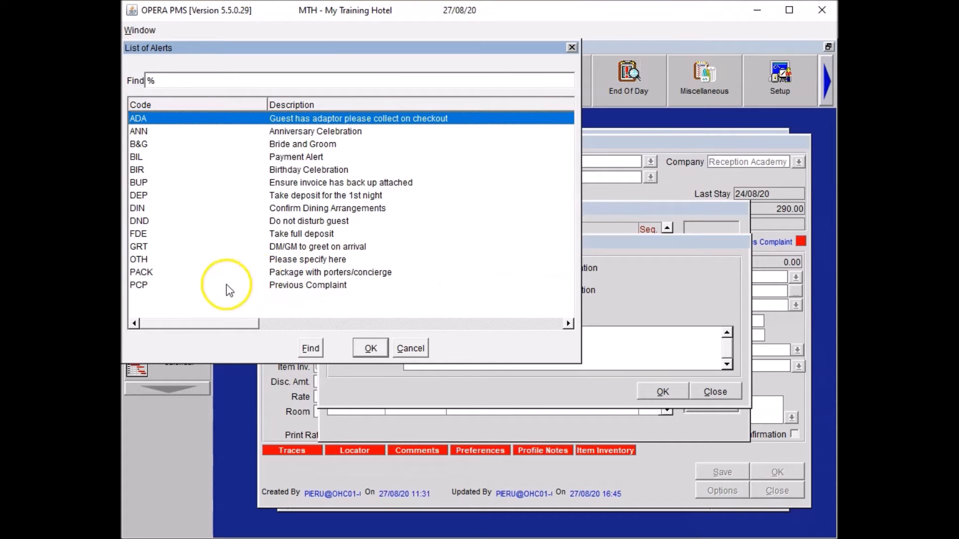
click(302, 287)
click(372, 348)
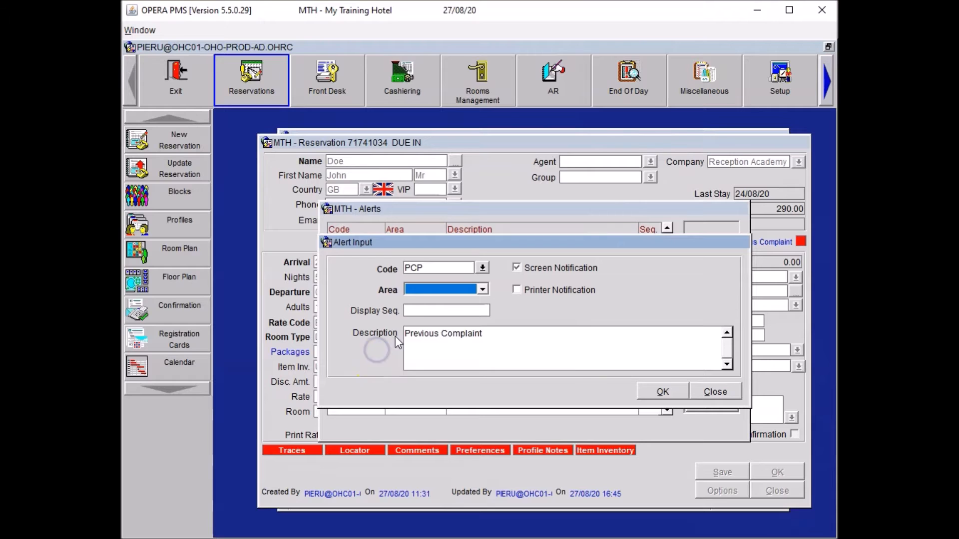
click(452, 290)
click(434, 304)
triple_click(510, 332)
key(BackSpace)
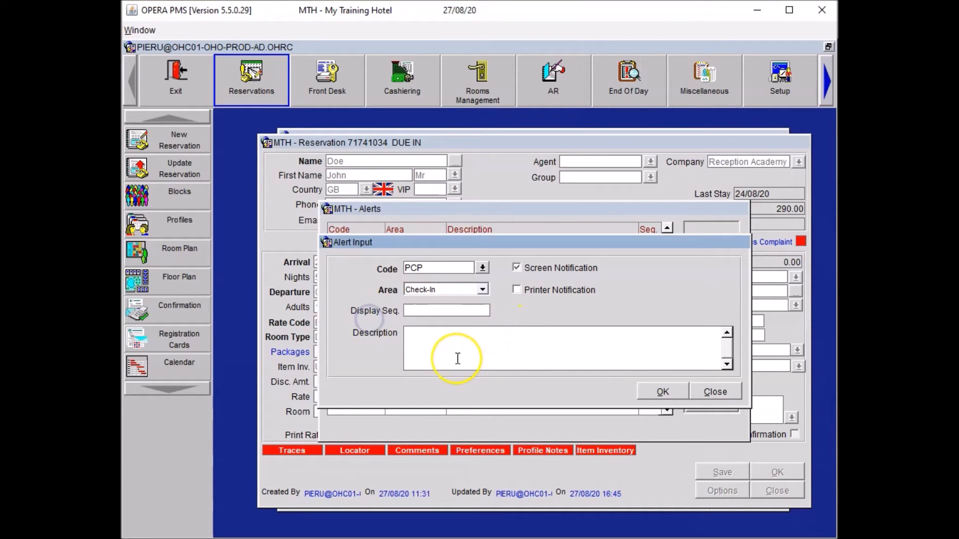
text(Guest made a serious complaint about receiving a smoking room during his last stay. Thanks the guest for his feedback and ensure him that he has been allocated a non smoking room.)
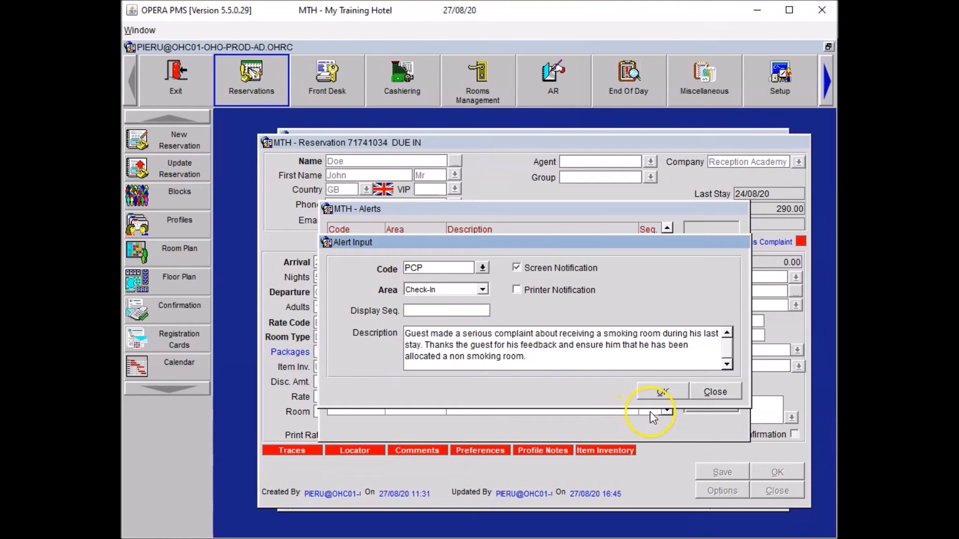
click(664, 389)
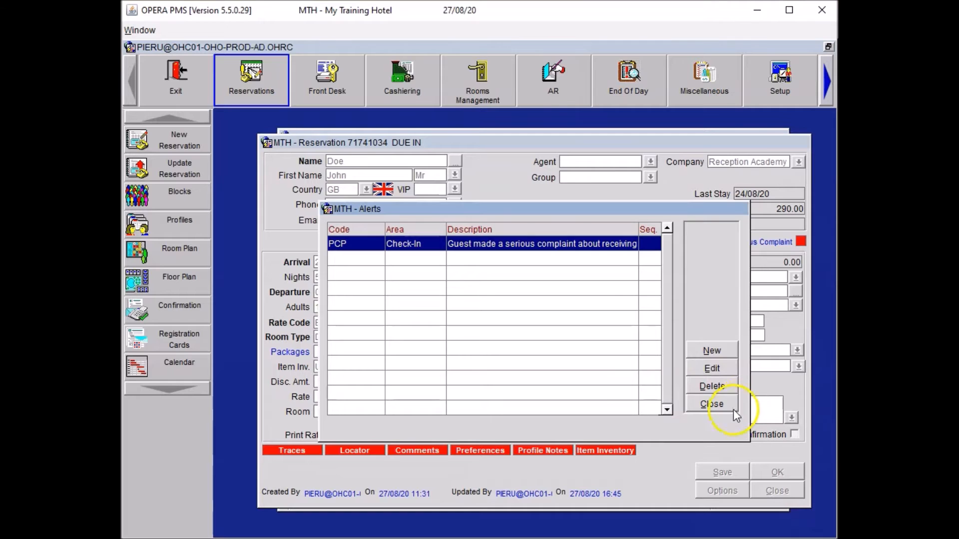
click(721, 406)
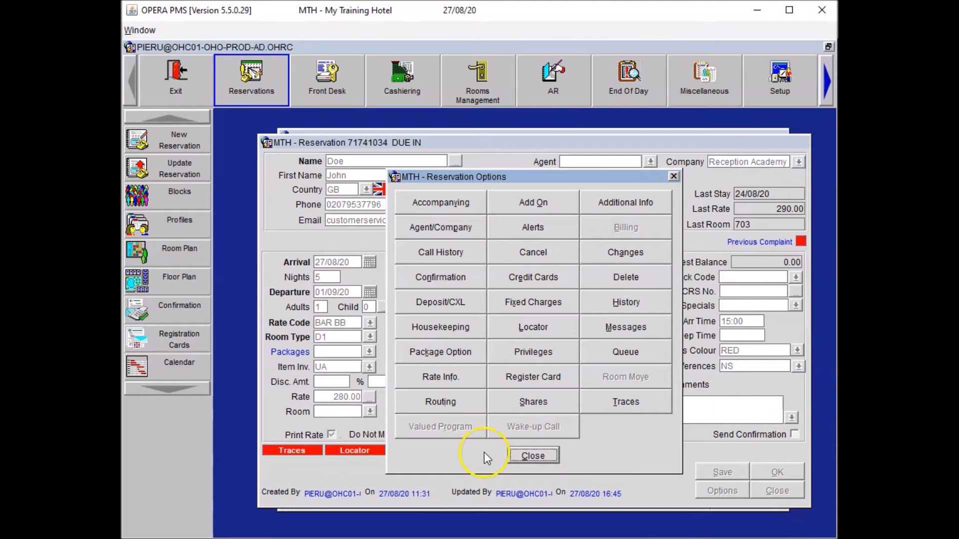
click(516, 457)
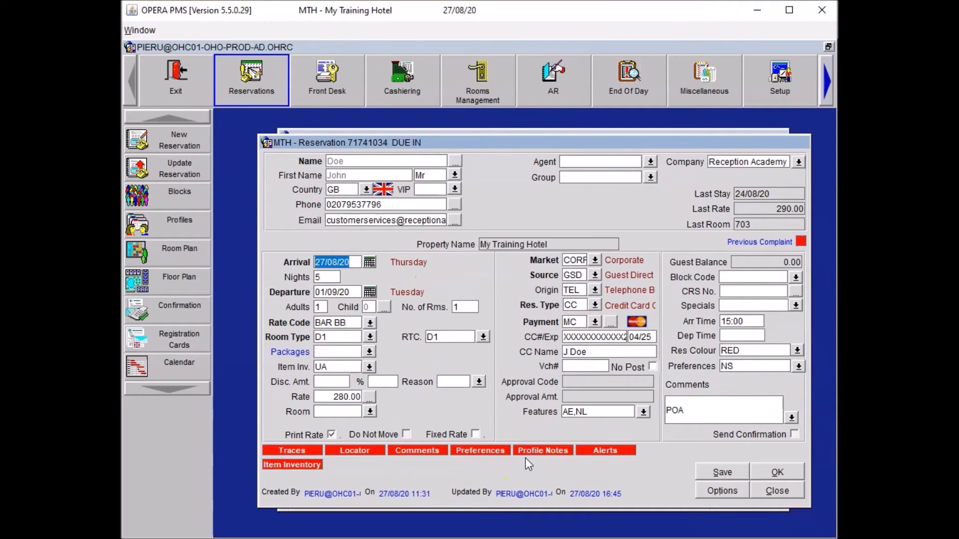
Save the reservation, drop the AE feature from the room search, and assign room 305.
click(700, 472)
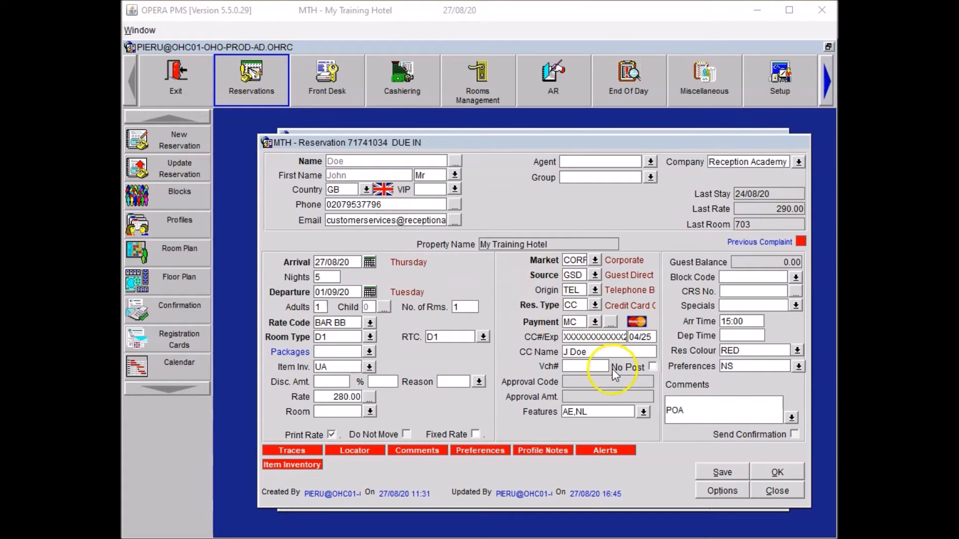
click(370, 412)
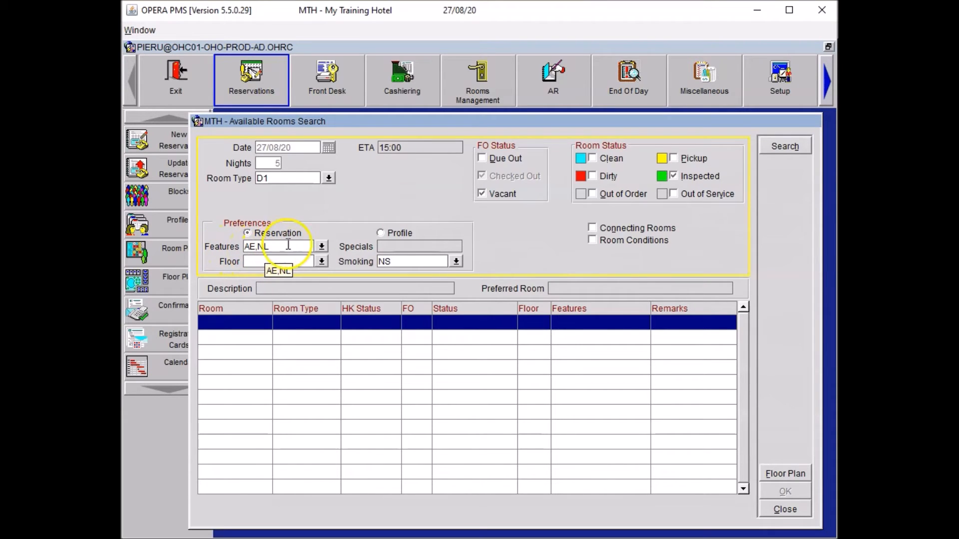
double_click(249, 247)
key(Delete)
key(Delete)
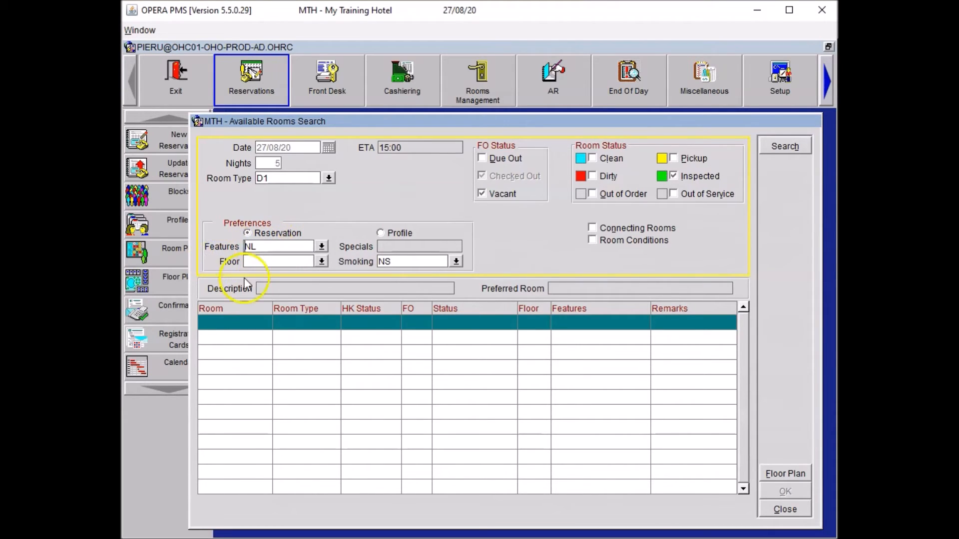
click(787, 145)
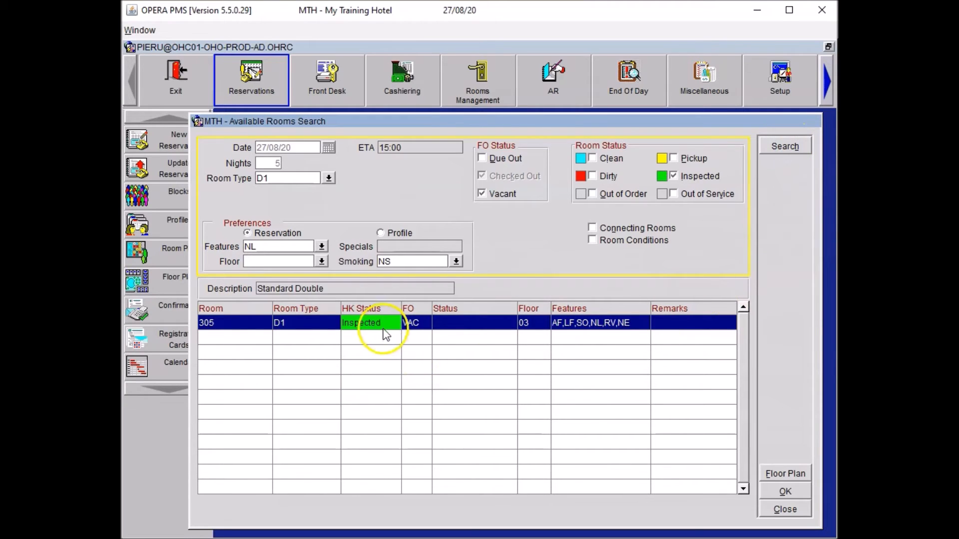
click(785, 492)
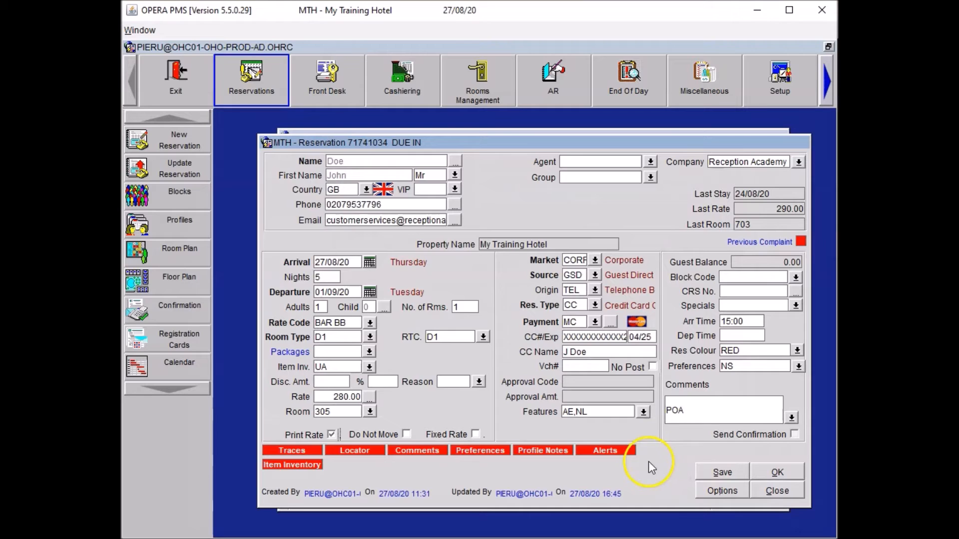
Append '*DNM PCP, UA, HSK set up' after POA in the comments and save the reservation.
click(700, 409)
text(*DNM PCP, UA, HSK set up)
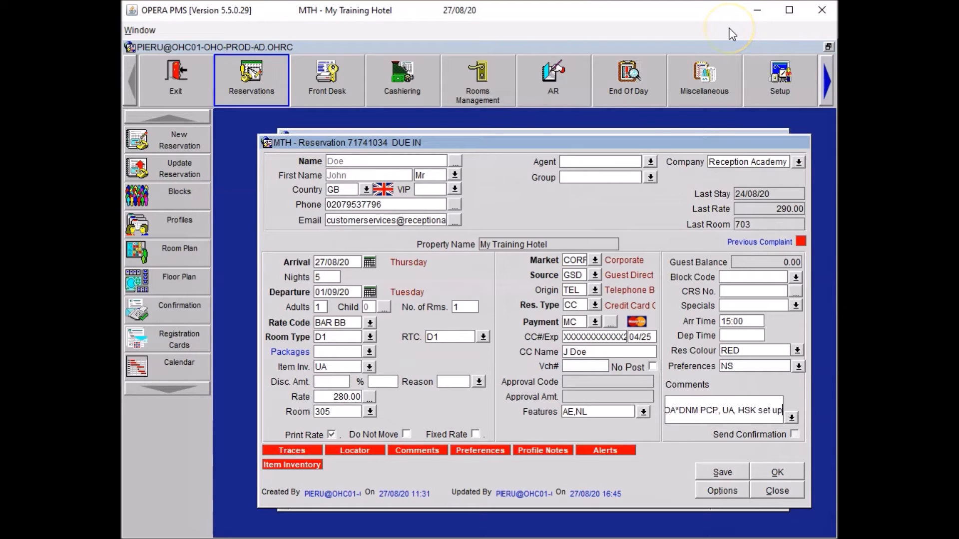
text(S)
key(Right)
key(Right)
key(Right)
key(Right)
key(BackSpace)
text(U)
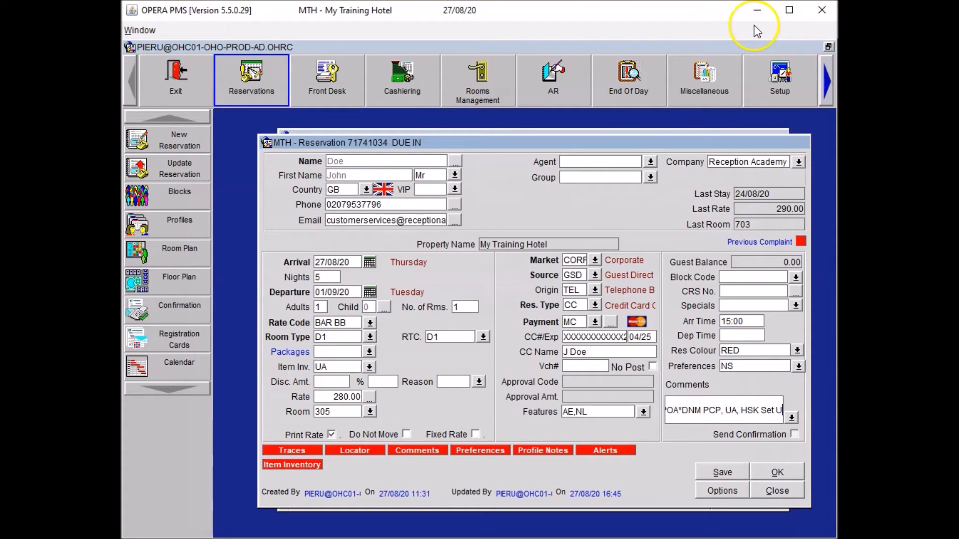
click(750, 367)
click(725, 474)
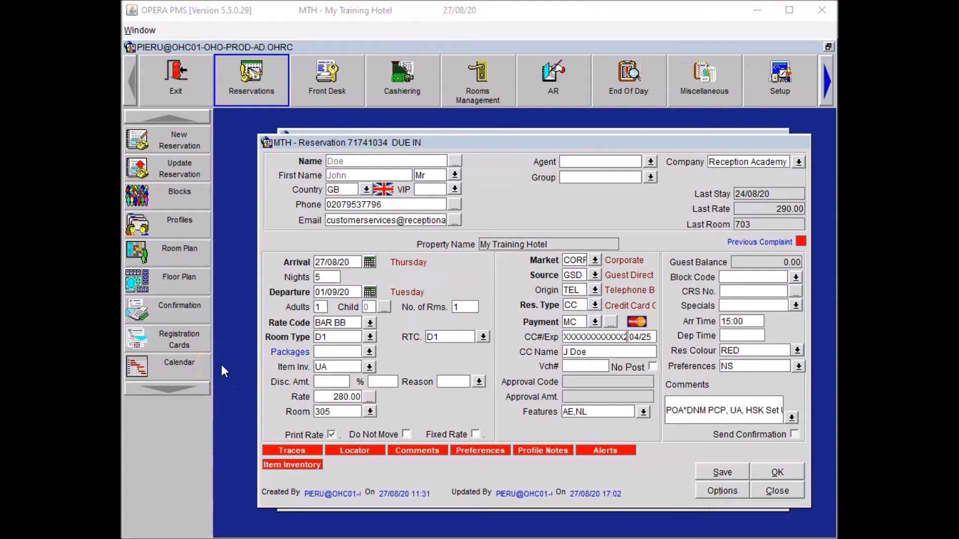
click(777, 473)
Go to Front Desk > Arrivals to find the guest's reservation.
click(329, 92)
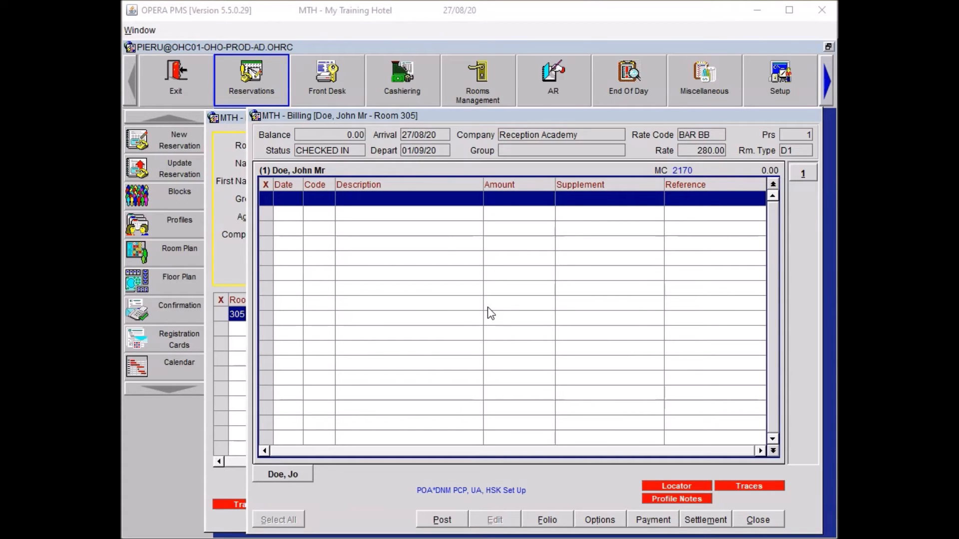
Enter Bar Dinner Food 22.00 and Bar Dinner Bev 7.00 charges in Transaction Posting.
click(436, 520)
text(BAR)
key(Tab)
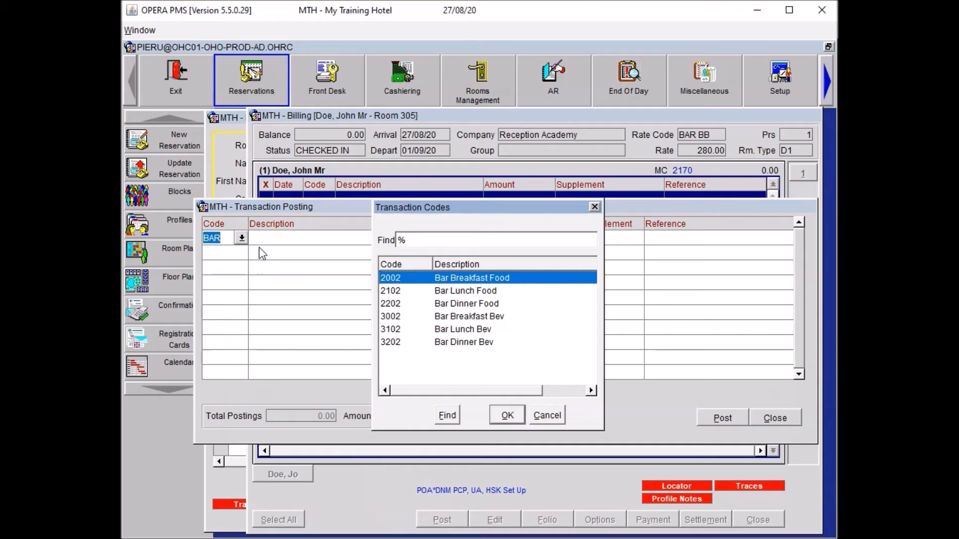
click(473, 314)
click(470, 304)
click(507, 415)
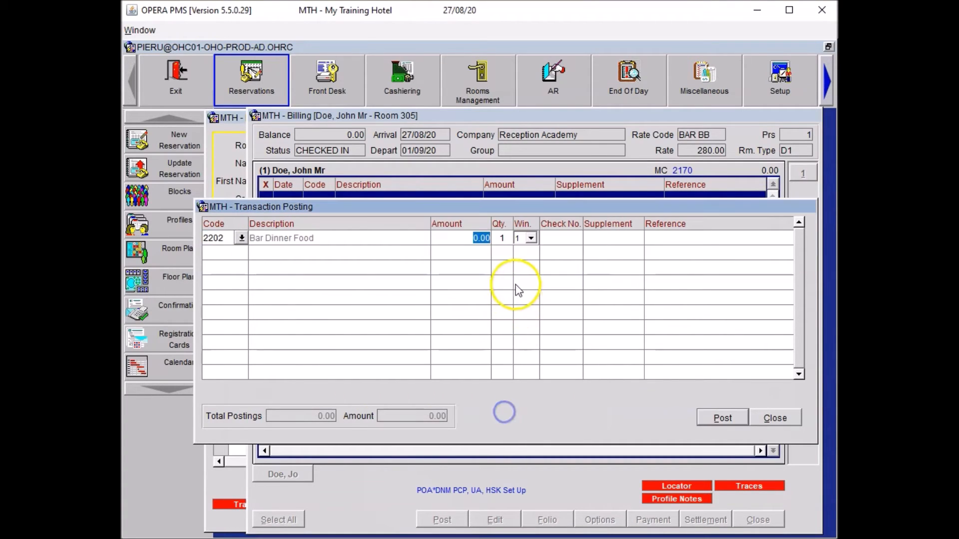
text(22)
key(Return)
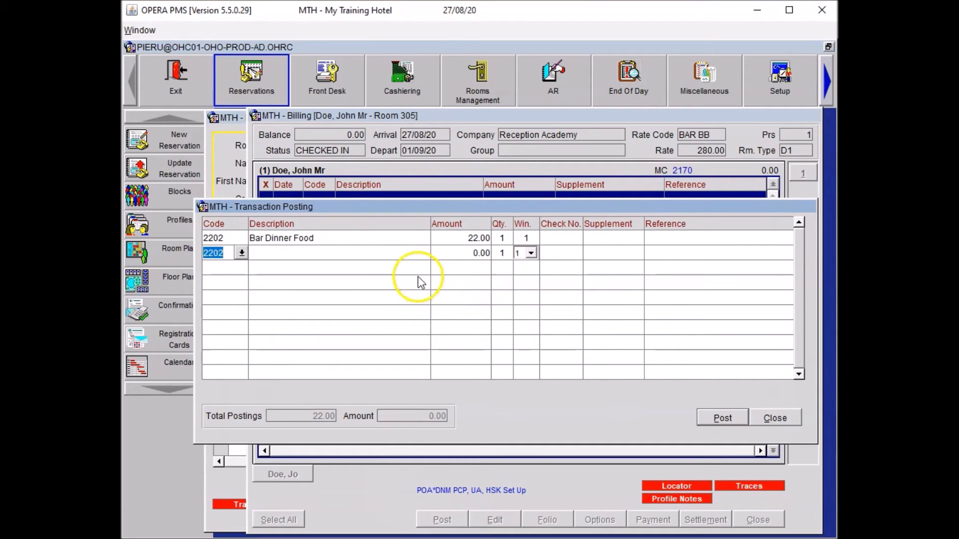
text(BAR)
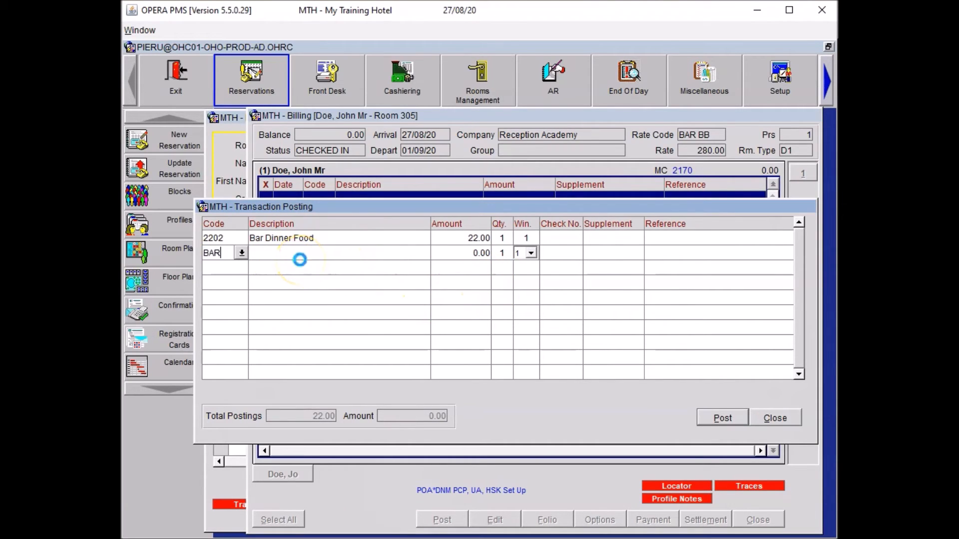
key(Tab)
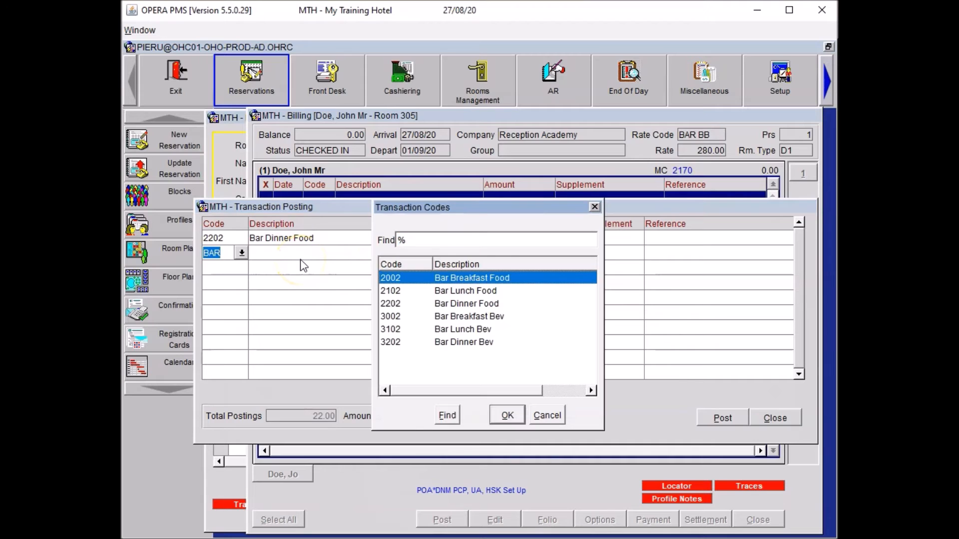
click(480, 342)
click(507, 415)
text(7)
key(Down)
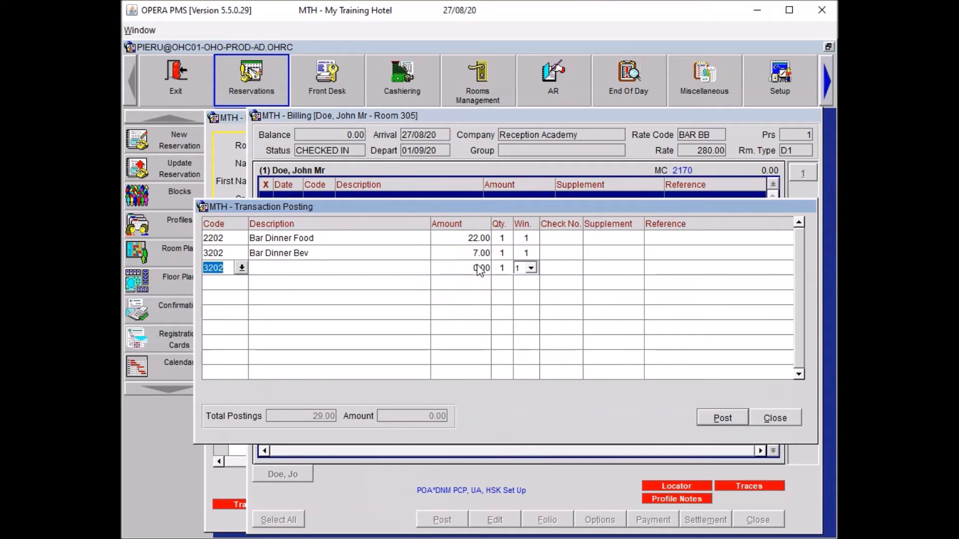
Add a 60-minute Internet Voucher 7.50 and a Financial Times newspaper 2.00 charge.
text(INT)
key(Tab)
key(Down)
key(Down)
key(Down)
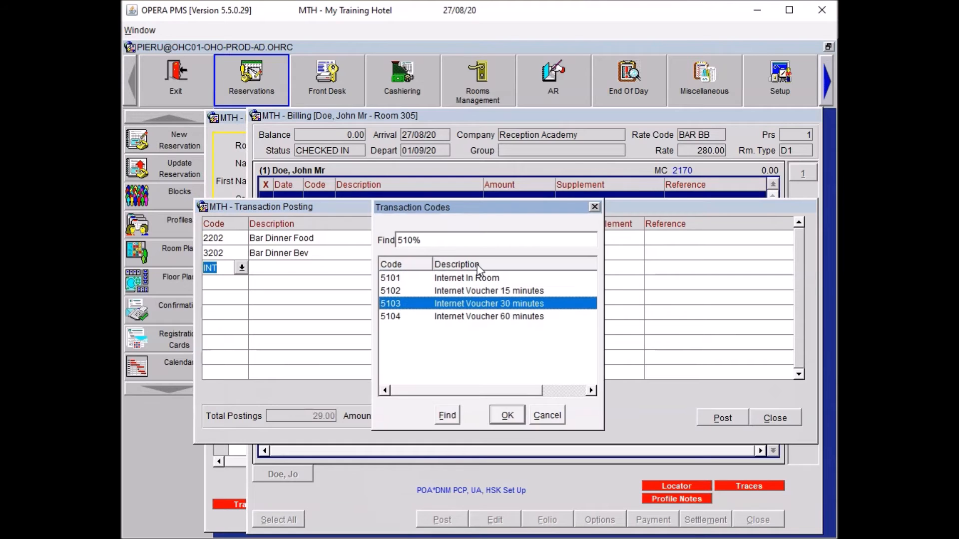
key(Return)
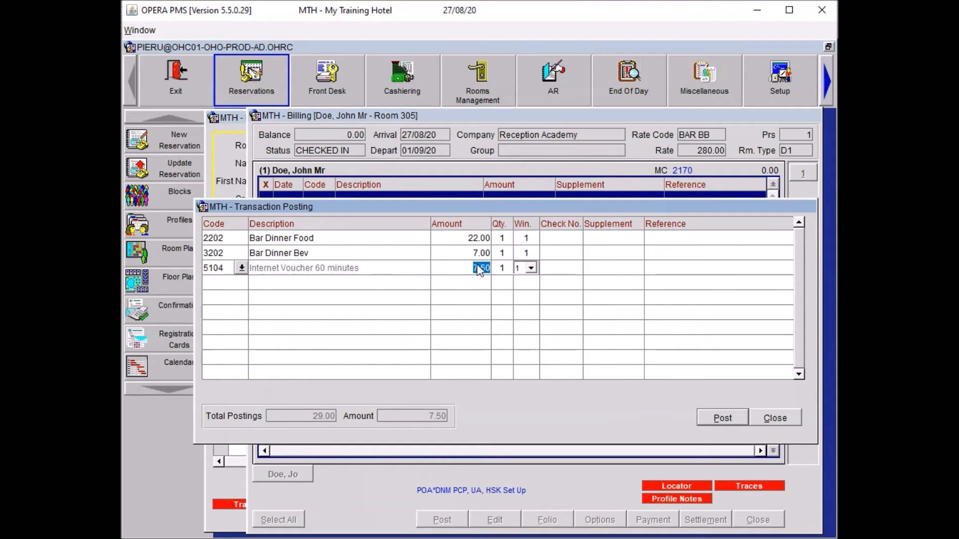
click(542, 349)
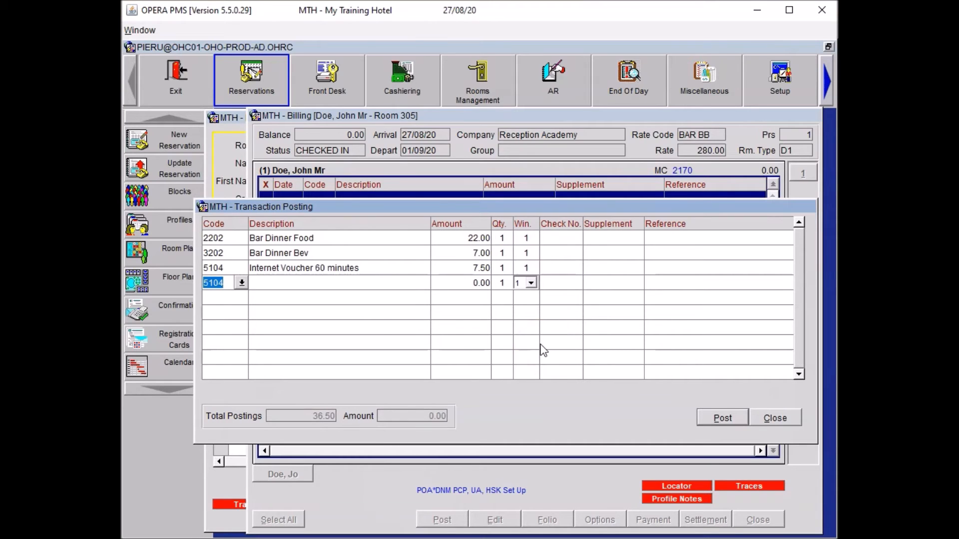
text(NEWS)
key(Return)
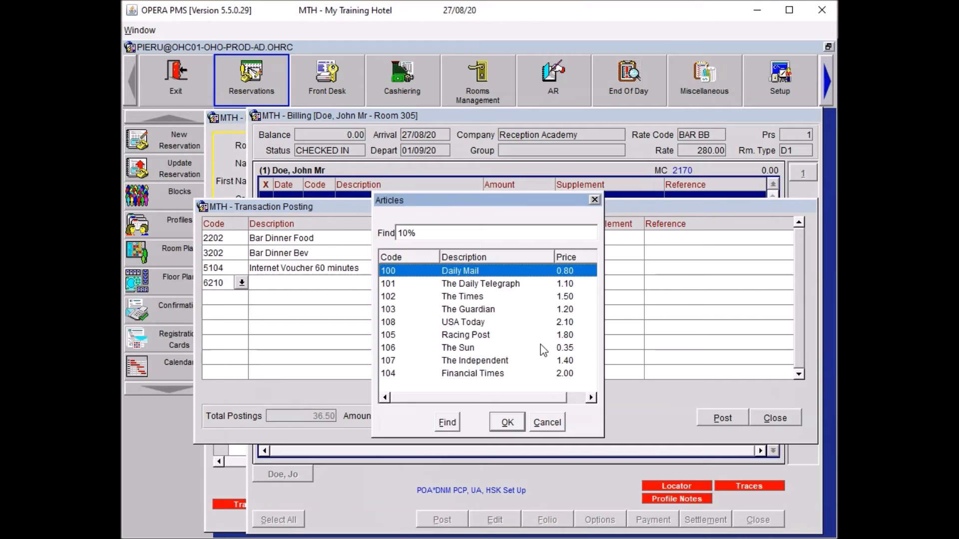
key(Down)
key(Down)
key(Down)
key(Down)
key(Down)
key(Down)
key(Down)
key(Down)
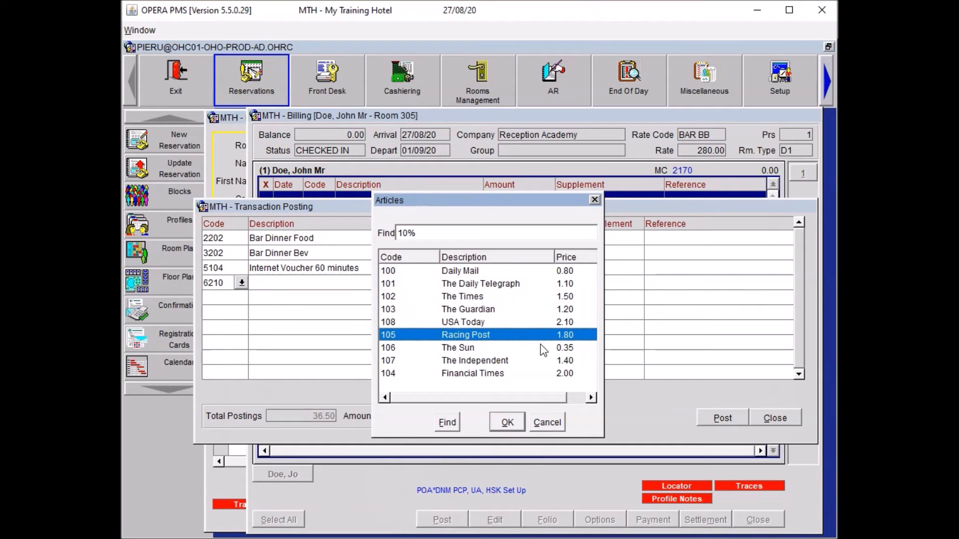
key(Return)
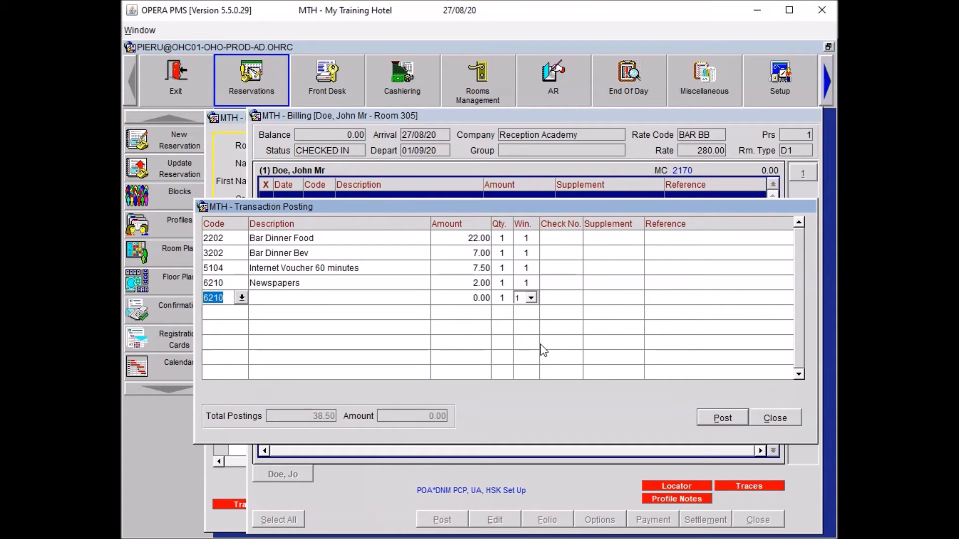
Post a MINI minibar line for two Coca Colas.
text(MINI)
key(Tab)
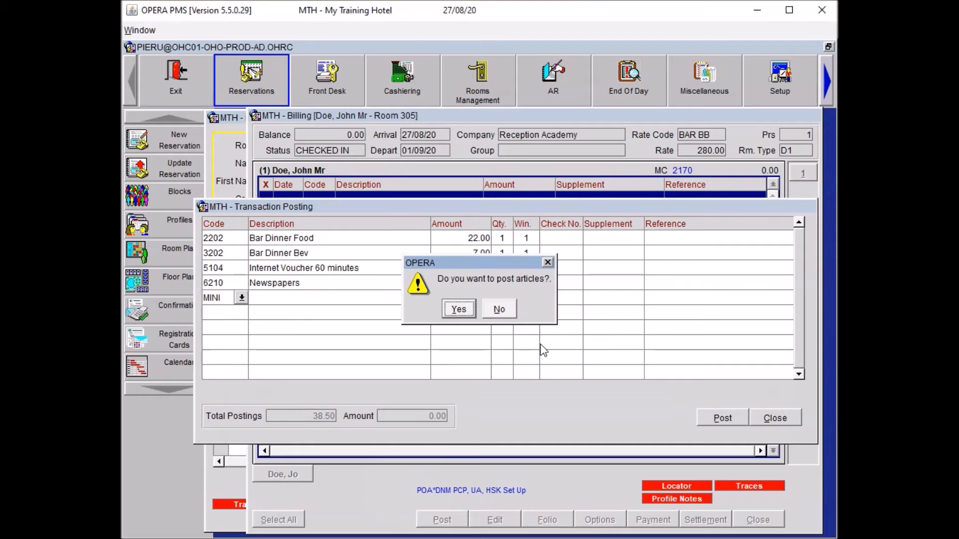
key(Return)
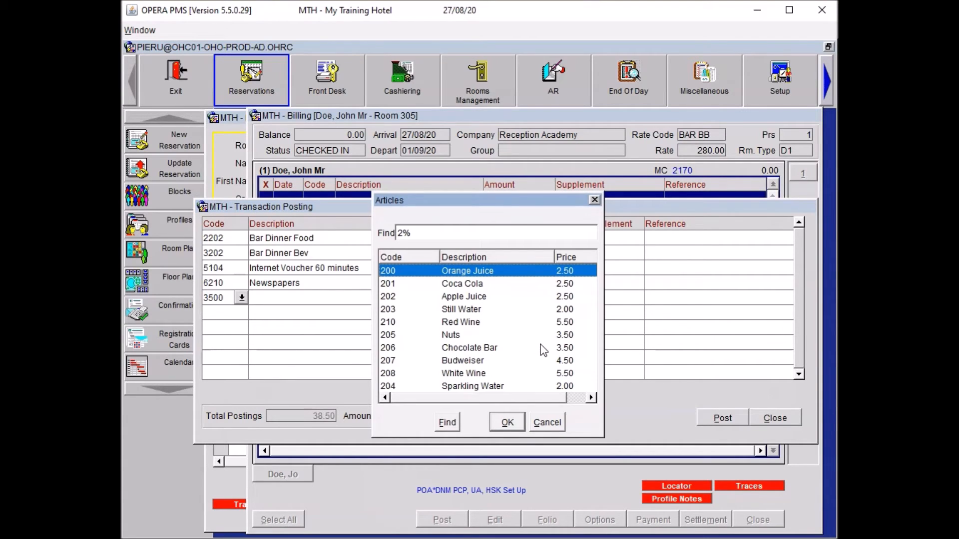
key(Down)
key(Return)
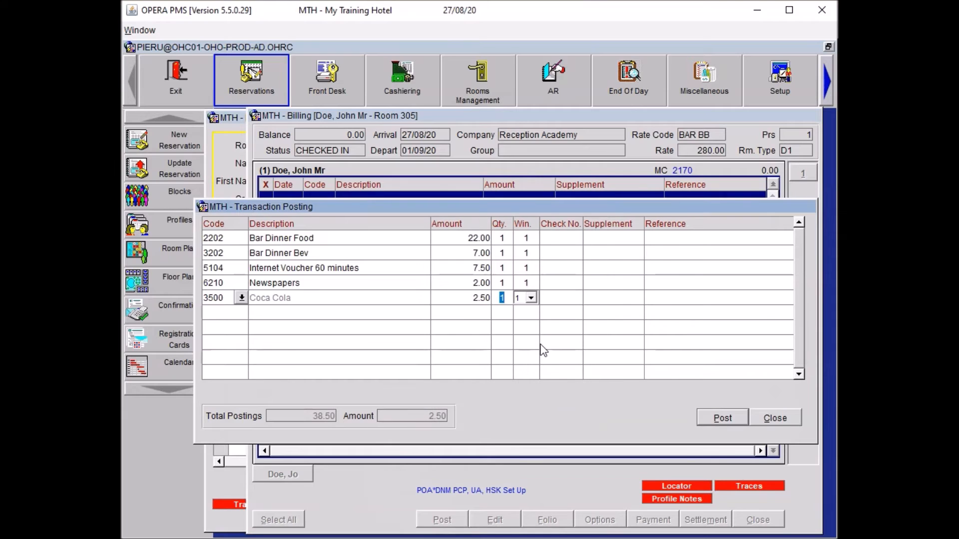
text(2)
key(Return)
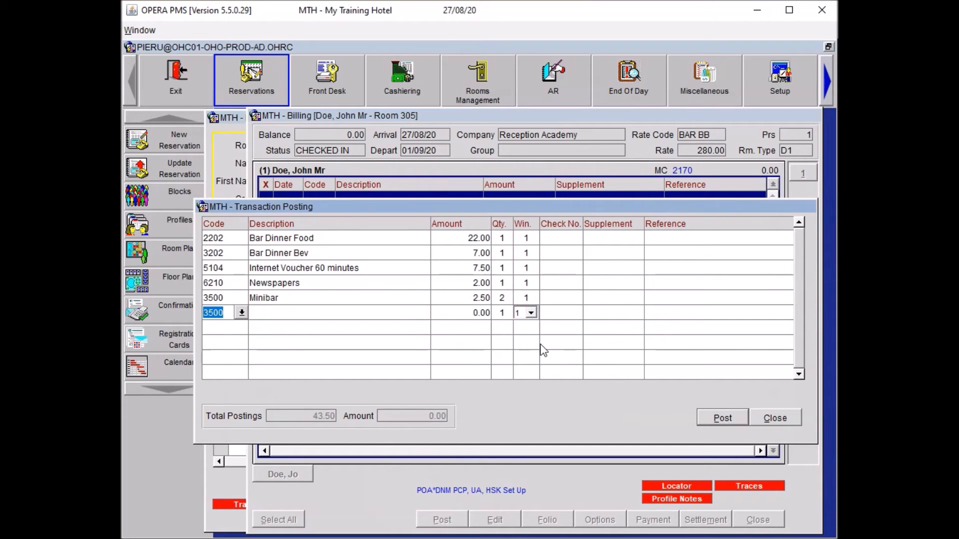
Add minibar lines for two Orange Juices and one 3.50 Chocolate Bar.
key(Return)
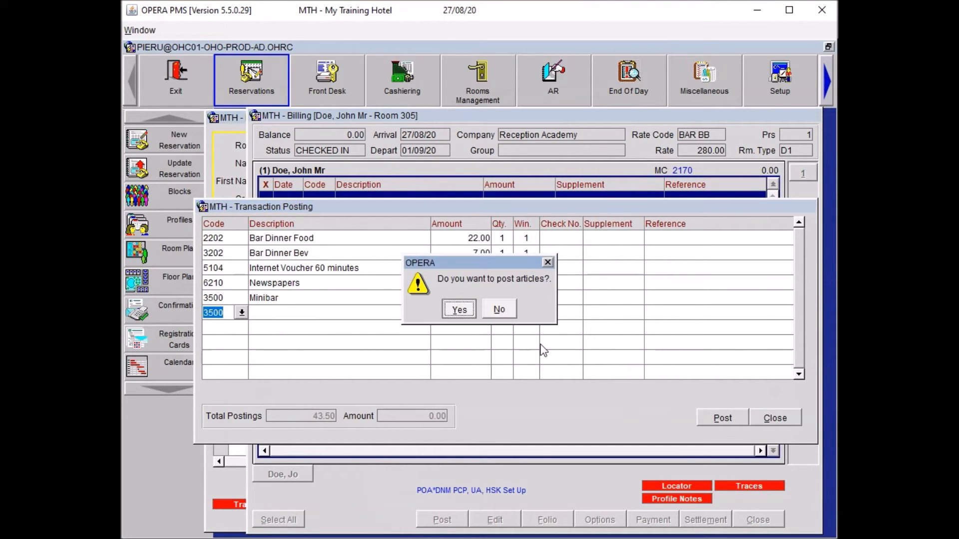
key(Return)
key(Return)
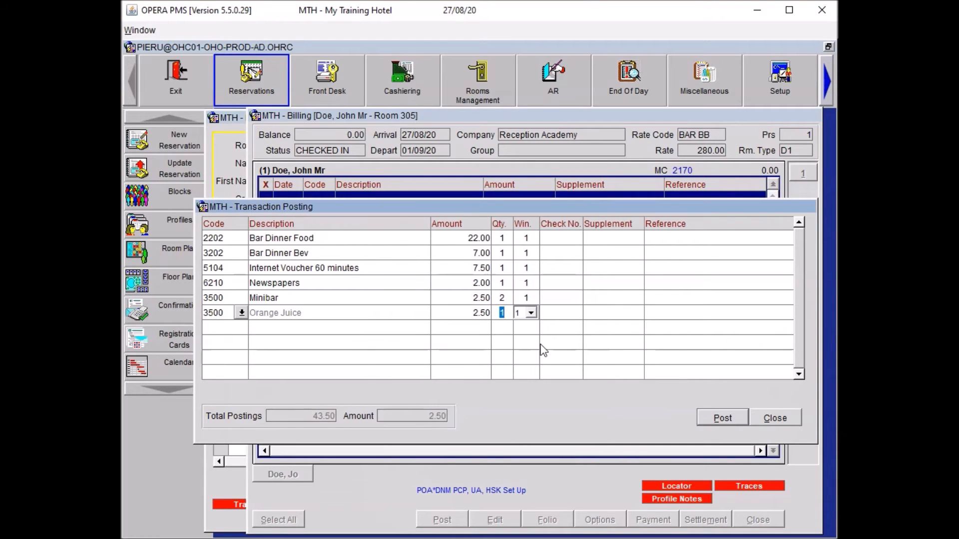
text(2)
key(Return)
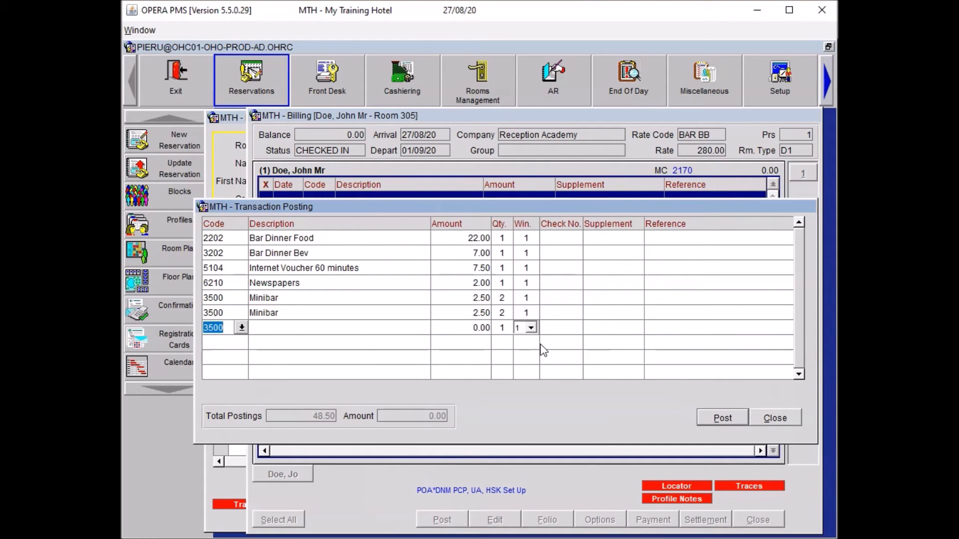
key(Return)
key(Return)
key(Down)
key(Down)
key(Down)
key(Down)
key(Down)
key(Down)
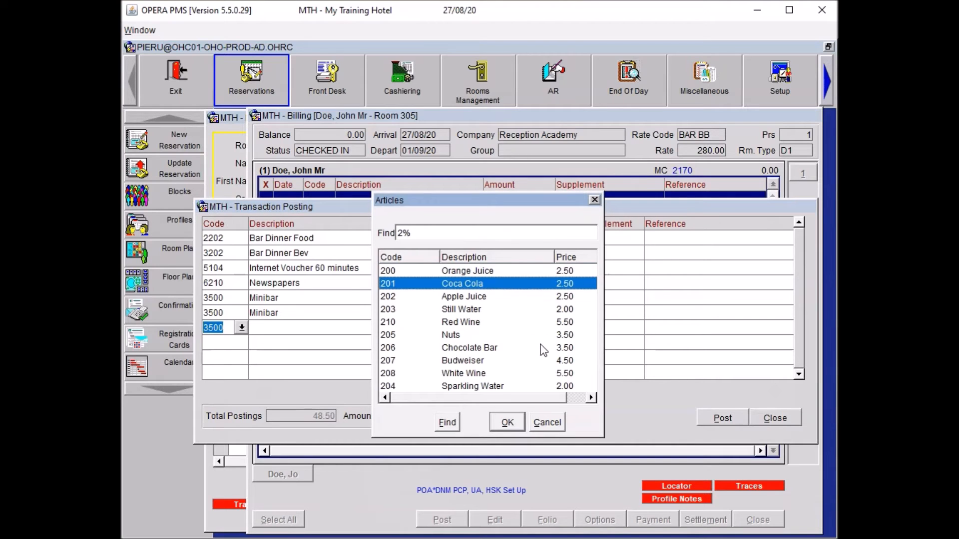
key(Return)
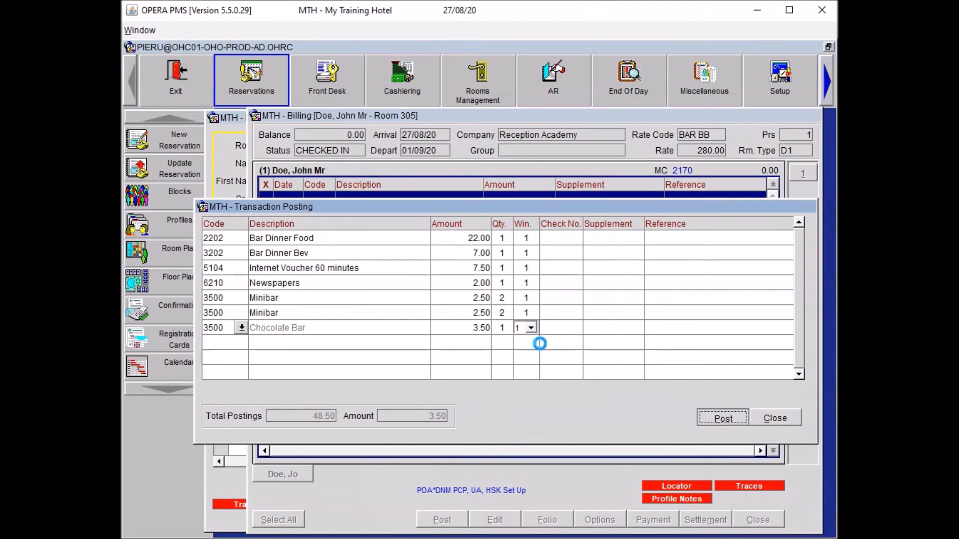
key(Return)
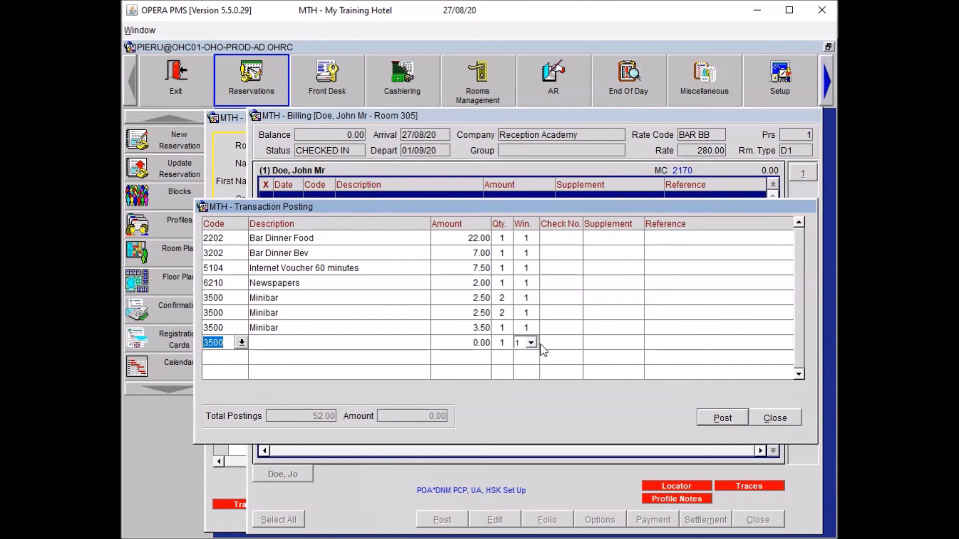
Enter Restaurant Dinner Food 45.00 and Restaurant Dinner Bev 23.00 charges.
text(REST)
key(Tab)
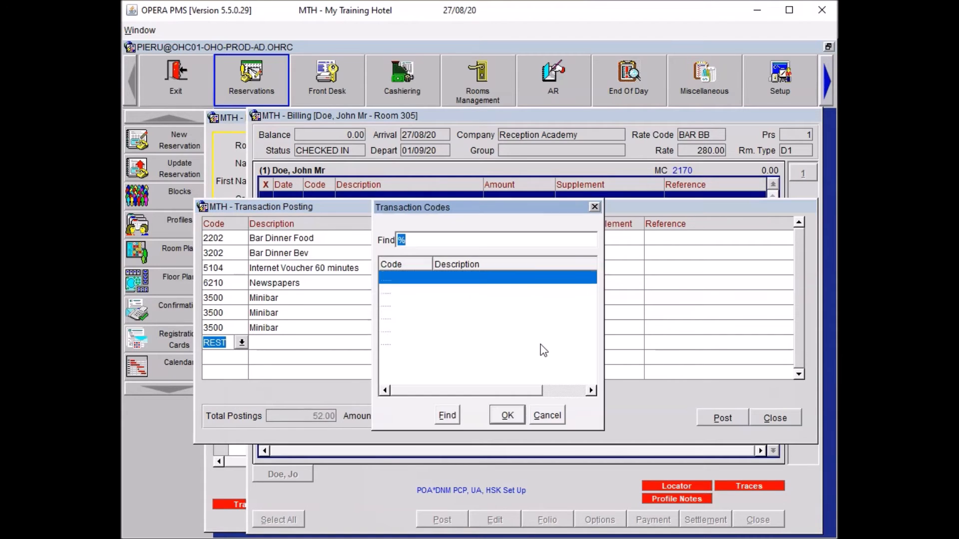
key(Down)
key(Down)
key(Return)
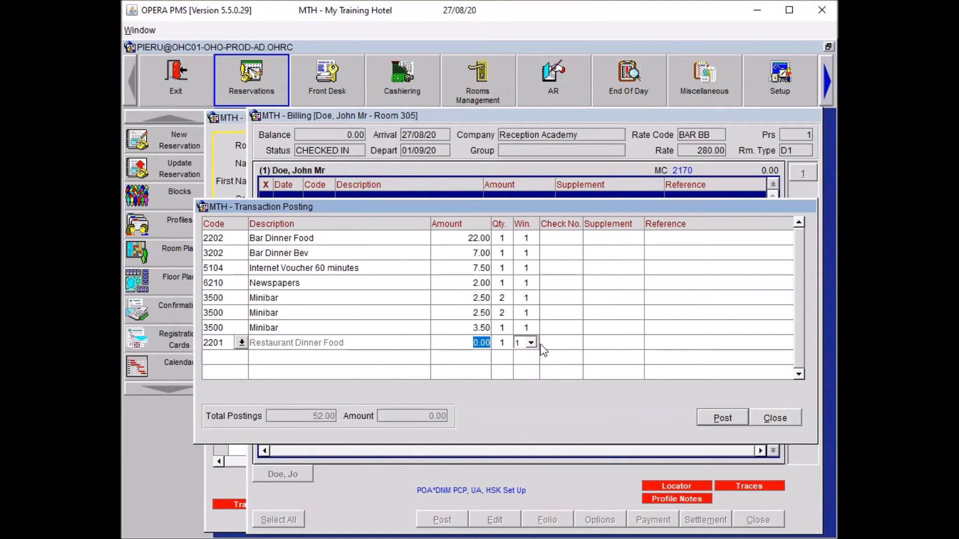
text(45)
key(Tab)
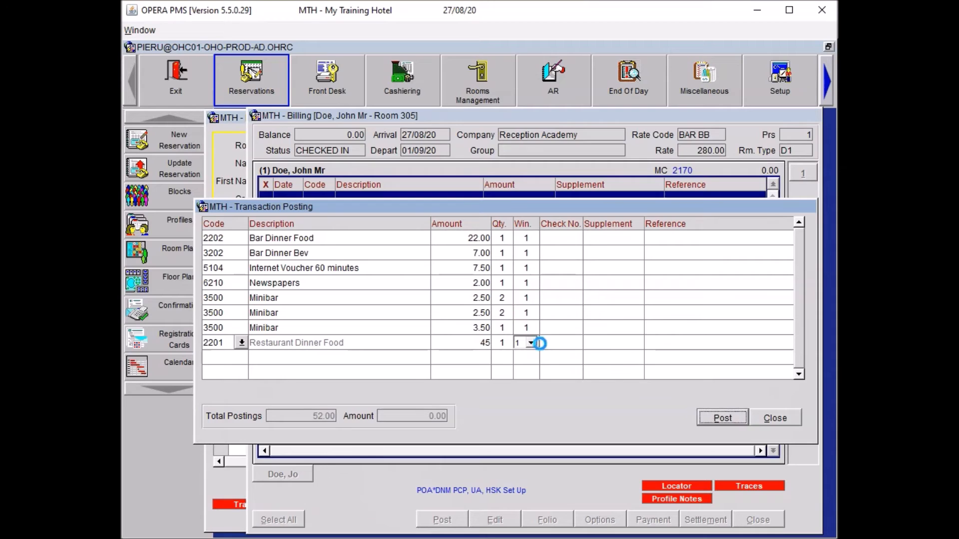
key(Tab)
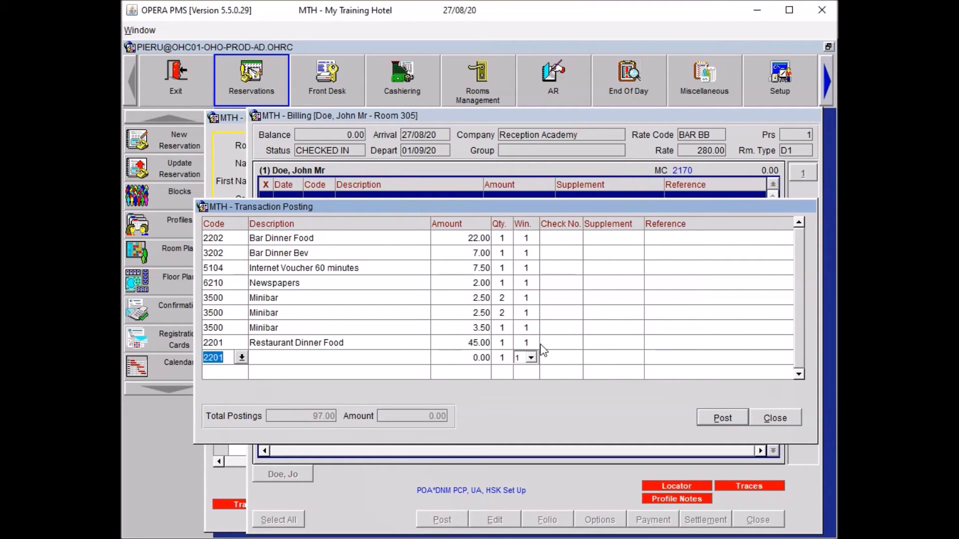
key(Tab)
key(shift+Tab)
text(REST)
key(Down)
key(Down)
key(Down)
key(Down)
key(Down)
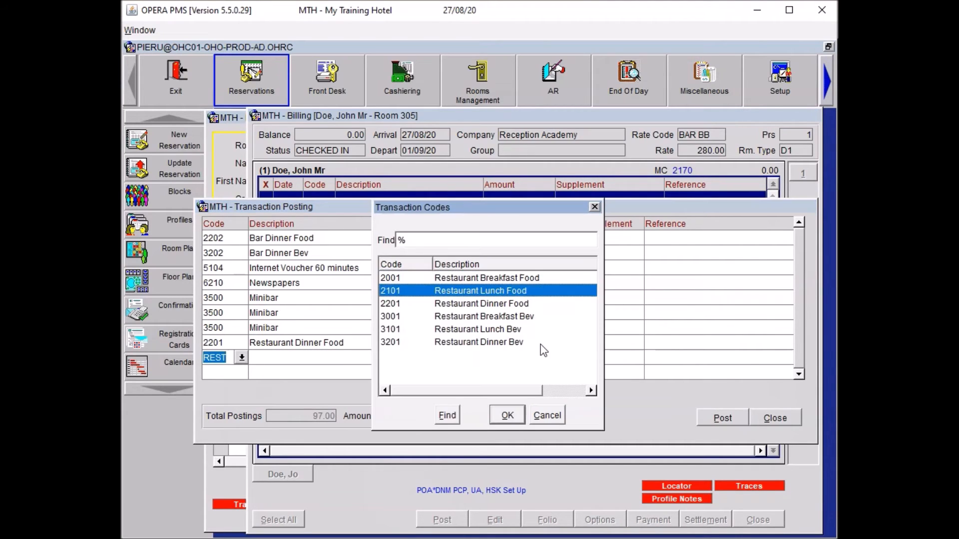
key(Return)
text(23)
key(Tab)
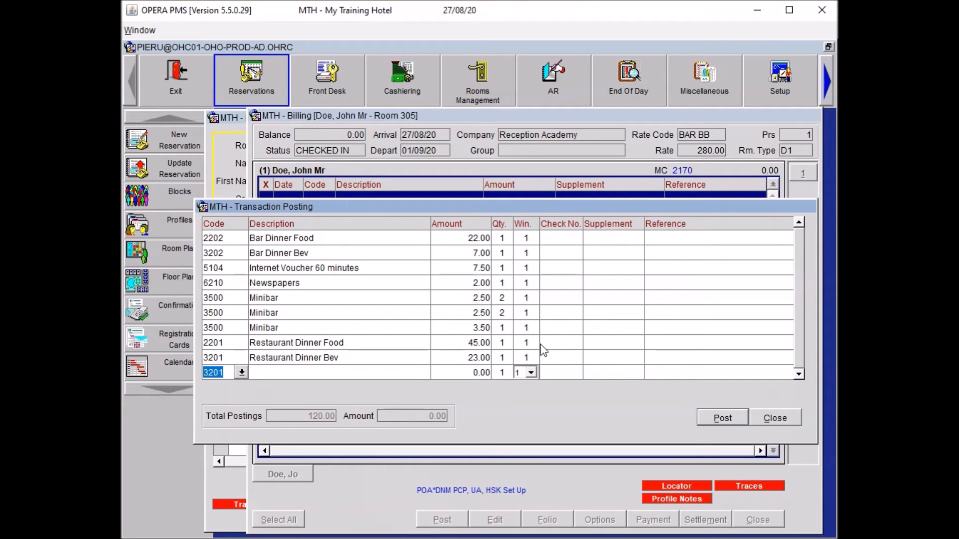
Add a Restaurant Lunch Food charge of 12.00.
text(REST)
key(Tab)
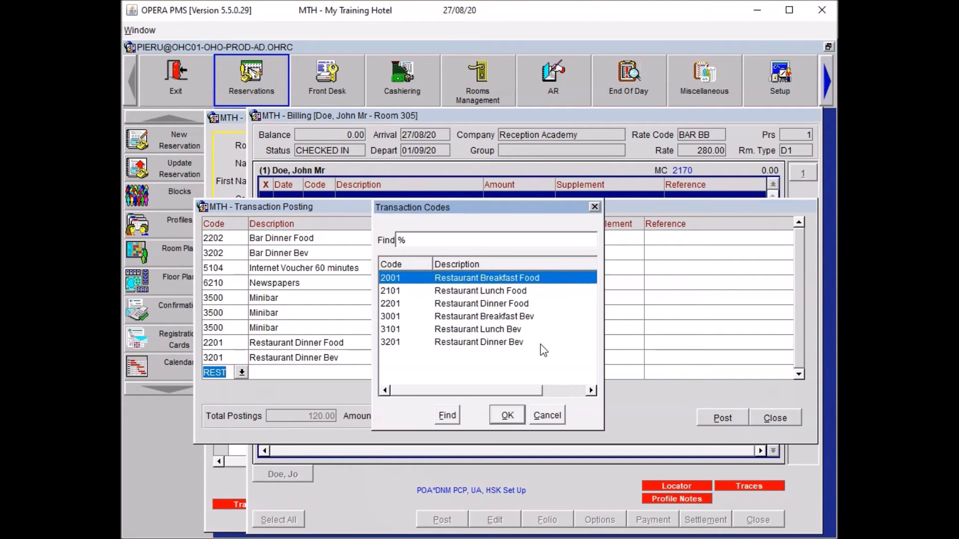
key(Up)
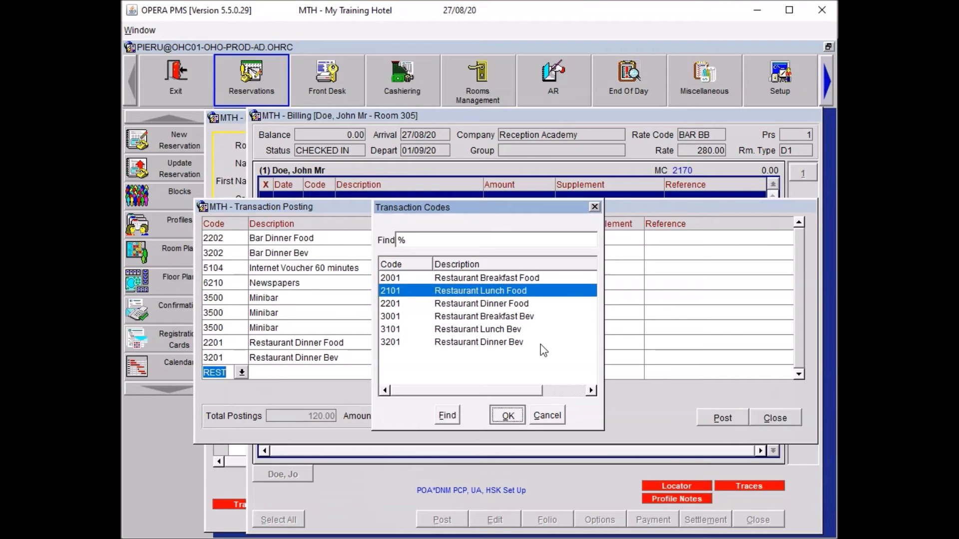
key(Return)
text(12)
key(Down)
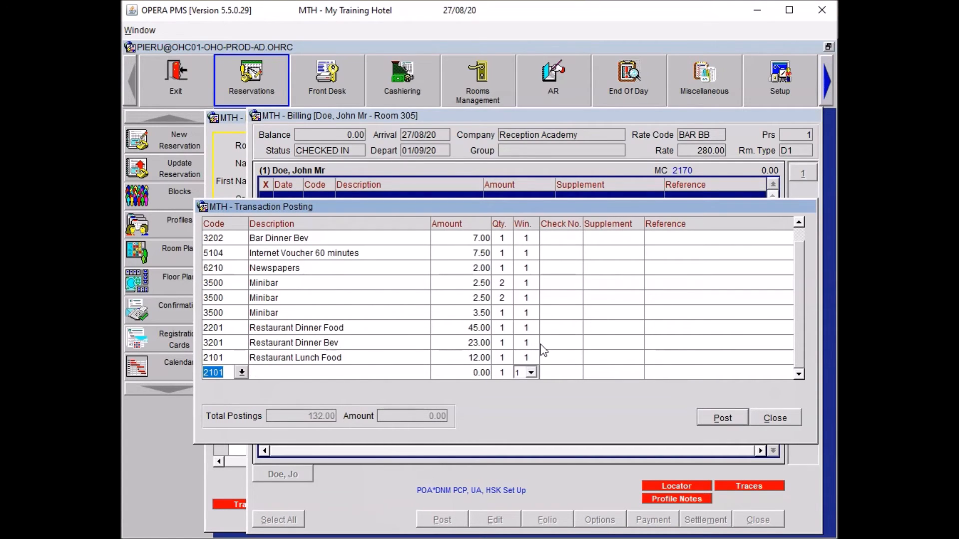
Add a 78.00 Spa charge with reference 'Massage'.
text(Spa)
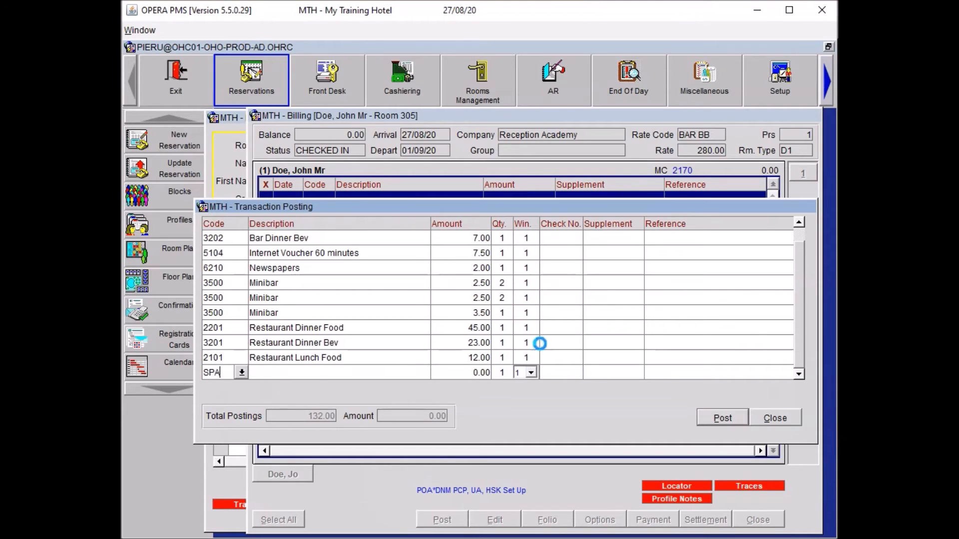
key(Tab)
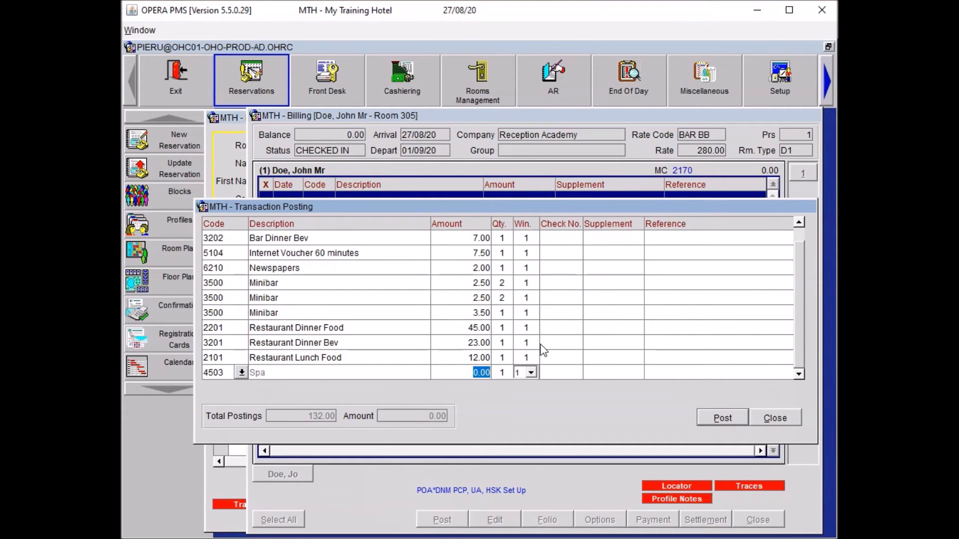
text(78)
key(Tab)
key(Tab)
key(Tab)
key(Tab)
key(Tab)
text(Massage)
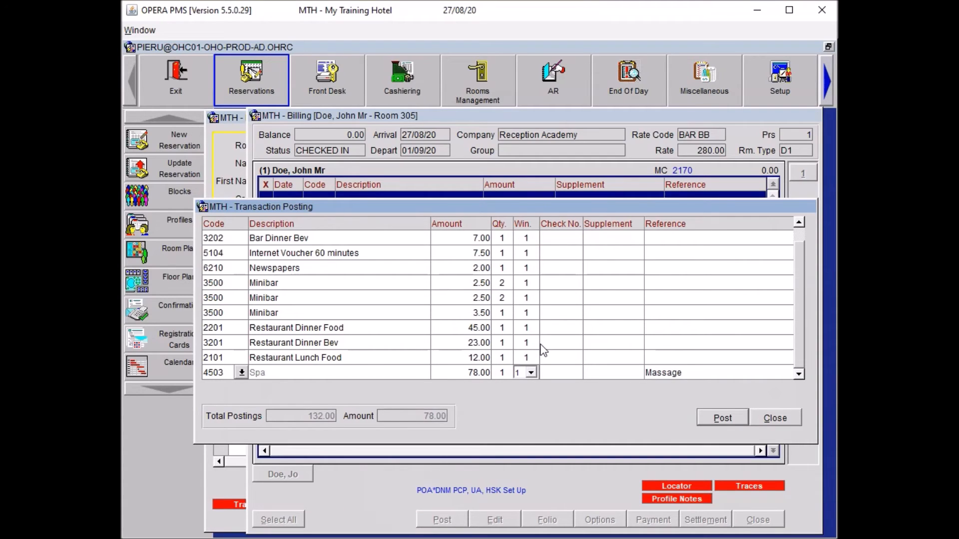
key(Tab)
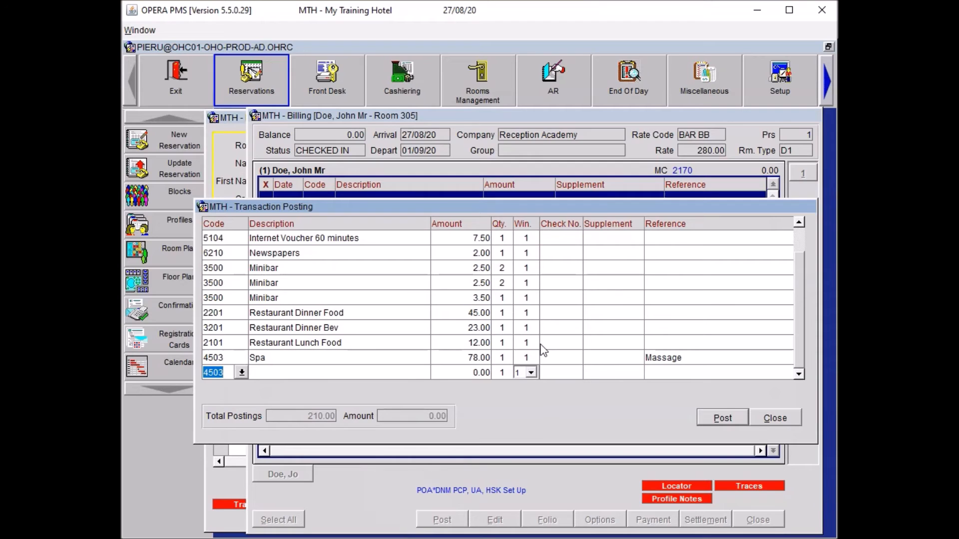
Enter a 20.00 Restaurant Breakfast Food charge referenced 'Extra Breakfast'.
text(REST)
key(Tab)
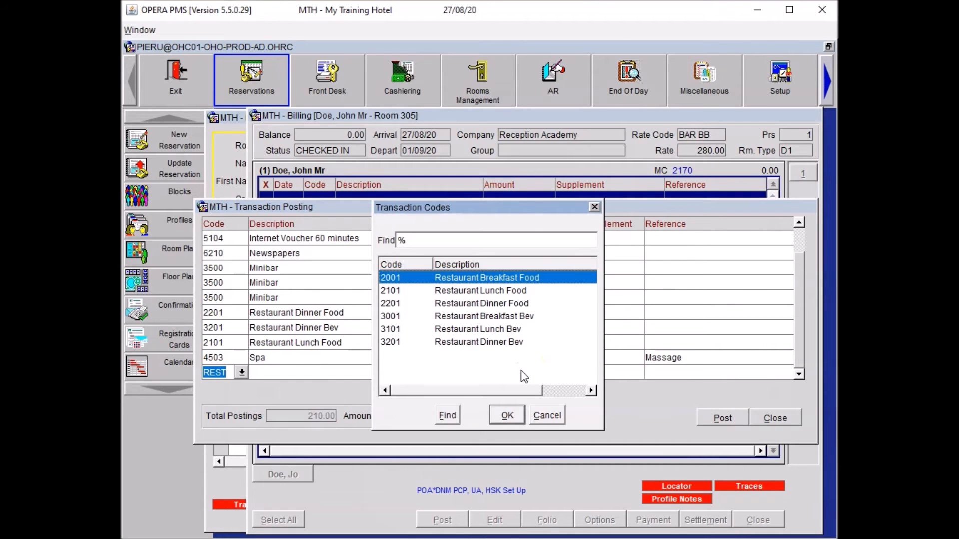
key(Return)
text(20)
key(Tab)
key(Tab)
key(Tab)
key(Tab)
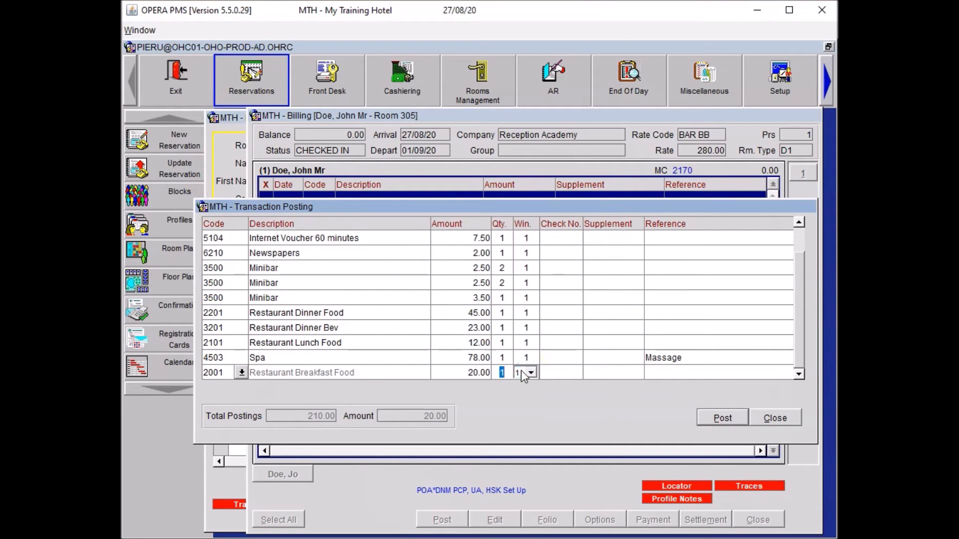
key(shift+Tab)
text(Visitor Breakfast)
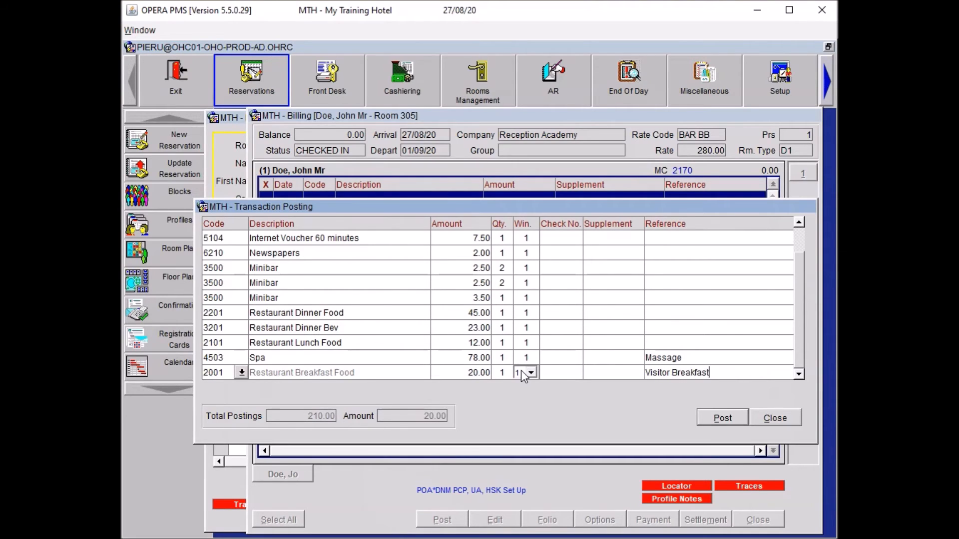
key(Left)
key(Left)
key(Left)
key(Left)
key(Left)
key(Left)
key(Left)
key(Left)
key(Left)
key(Left)
key(Left)
key(Left)
key(Left)
key(Left)
key(Left)
key(Left)
key(Delete)
key(Delete)
key(Delete)
key(Delete)
key(Delete)
key(Delete)
key(Delete)
text(Extra)
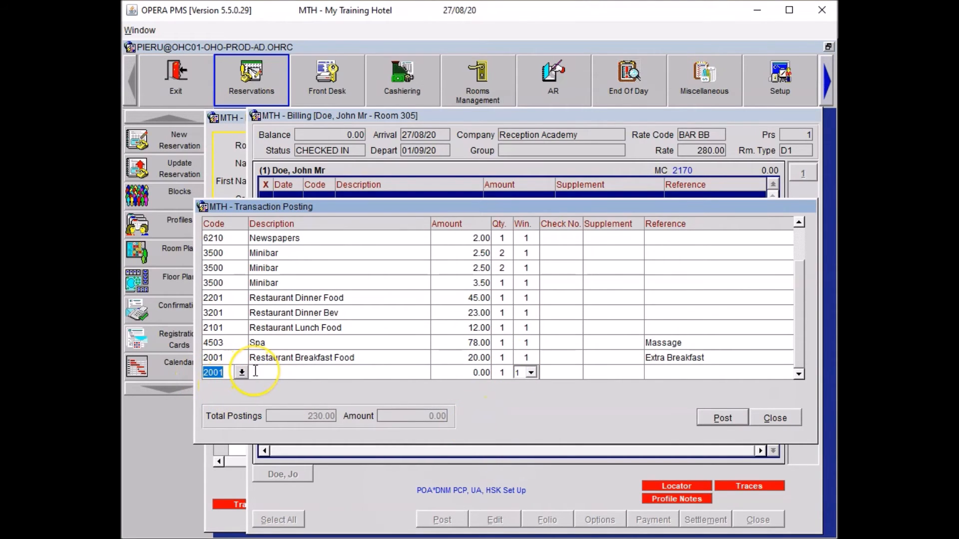
Add a 10.00 Miscellaneous (6201) charge referenced 'Adaptor'.
text(6201)
key(Tab)
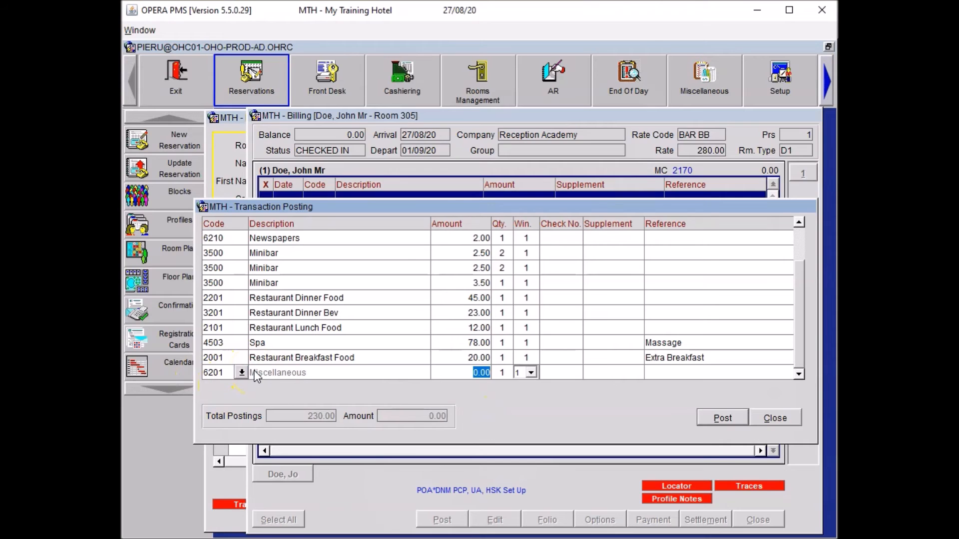
text(10)
key(Tab)
key(Tab)
key(Tab)
key(Tab)
text(Adpator)
key(Return)
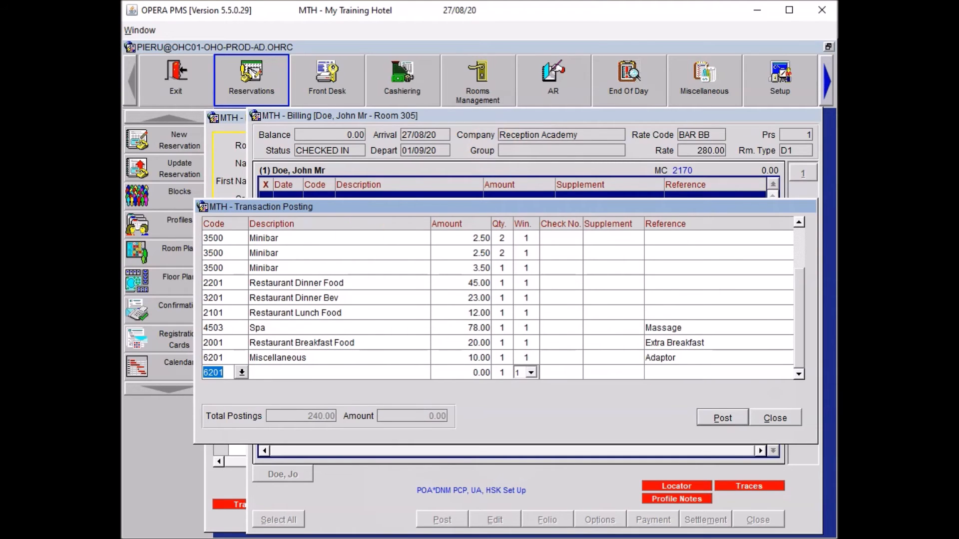
Enter an 80.00 Paid Outs line referenced 'Taxi to Heathrow Airport'.
text(PAID)
key(Tab)
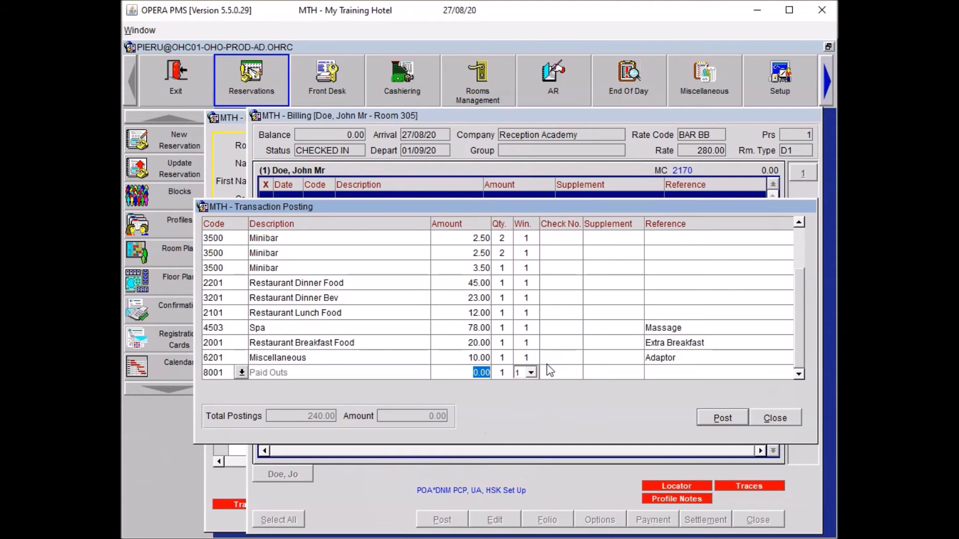
text(80)
key(Tab)
key(Tab)
key(Tab)
key(Tab)
text(Taxi to Heathrow Aiport)
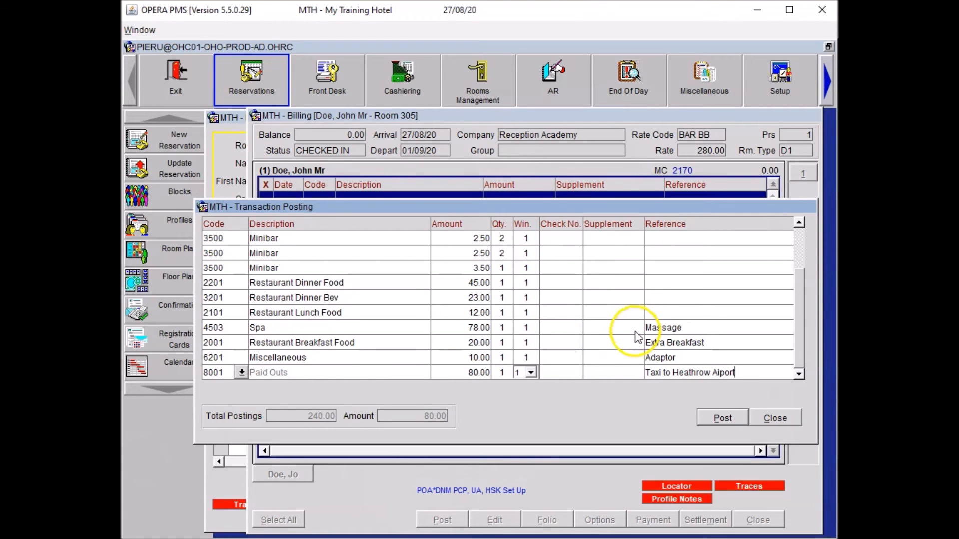
Post the queued charges, including the 80.00 Heathrow taxi paid-out, bringing the balance to 320.00.
click(712, 425)
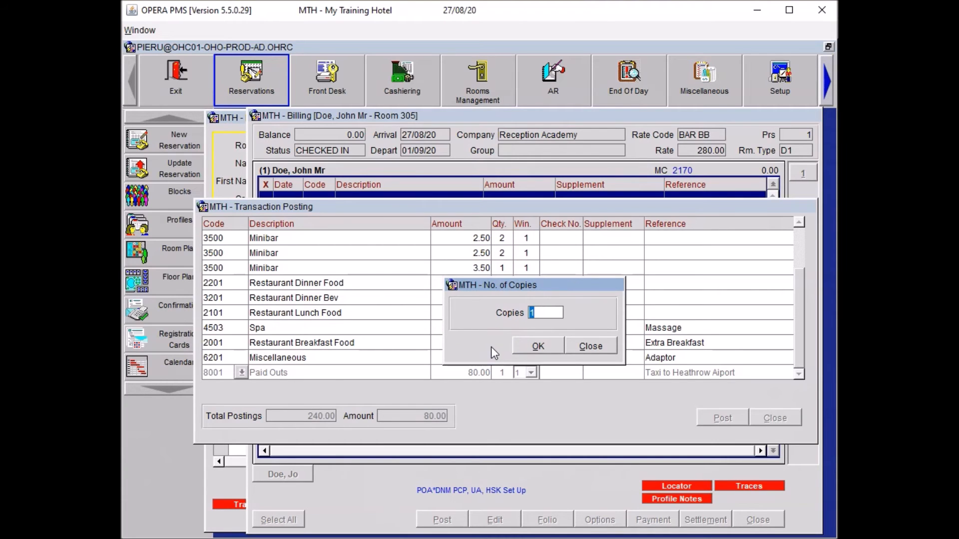
click(584, 348)
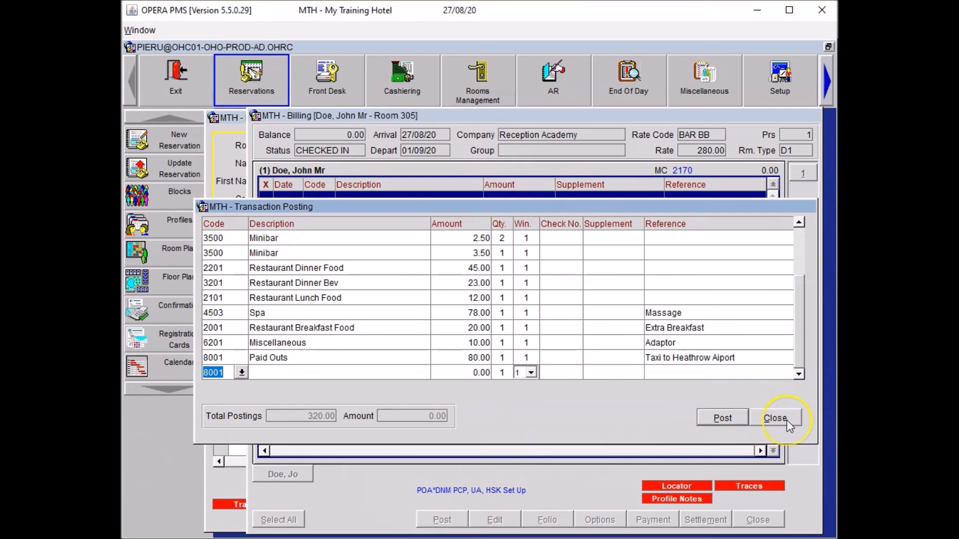
click(787, 421)
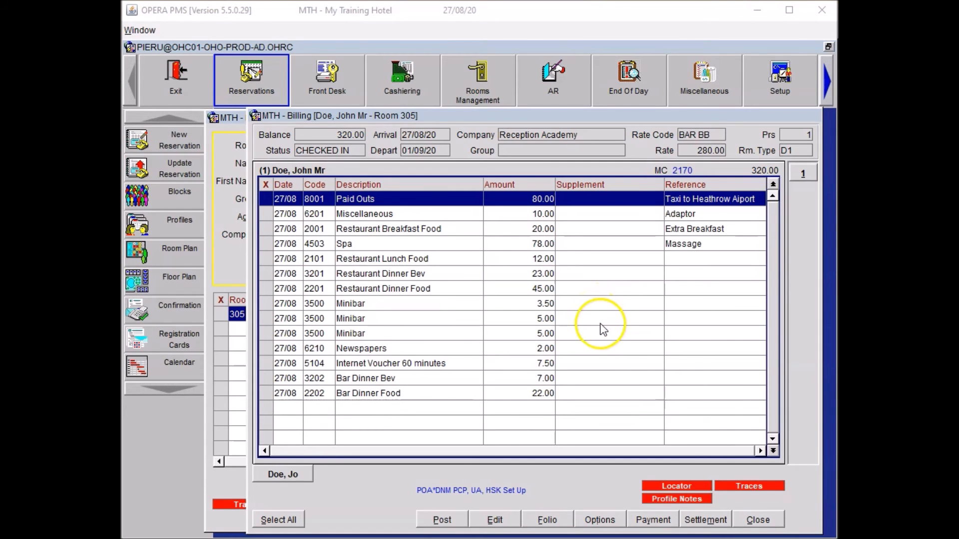
Settle as an Early Departure so the 280.00 Bed & Breakfast Rate posts, without charging the card.
click(709, 520)
click(522, 314)
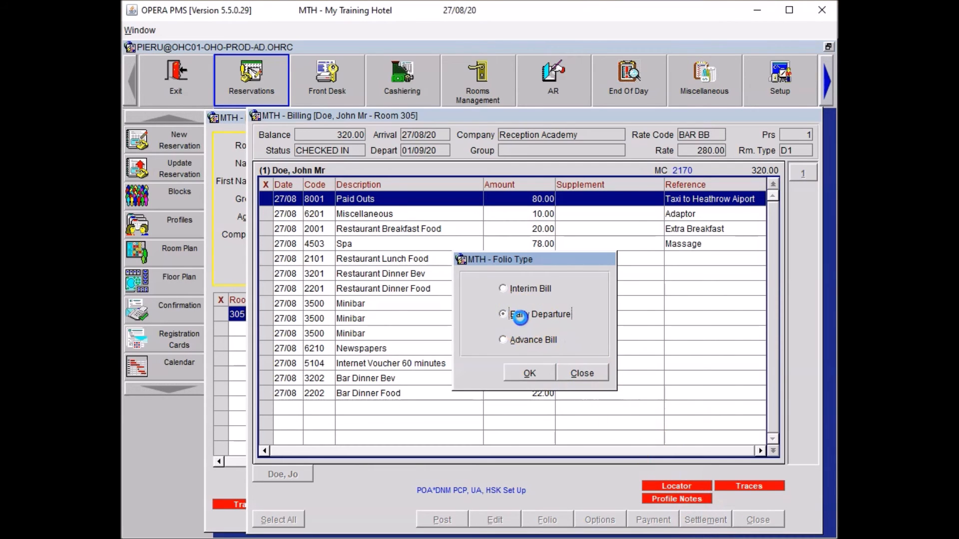
click(545, 374)
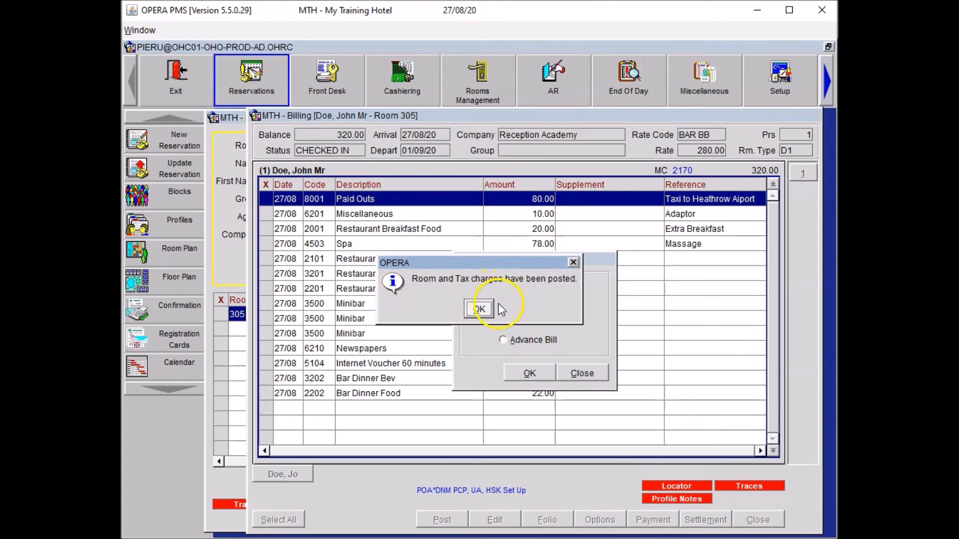
click(480, 310)
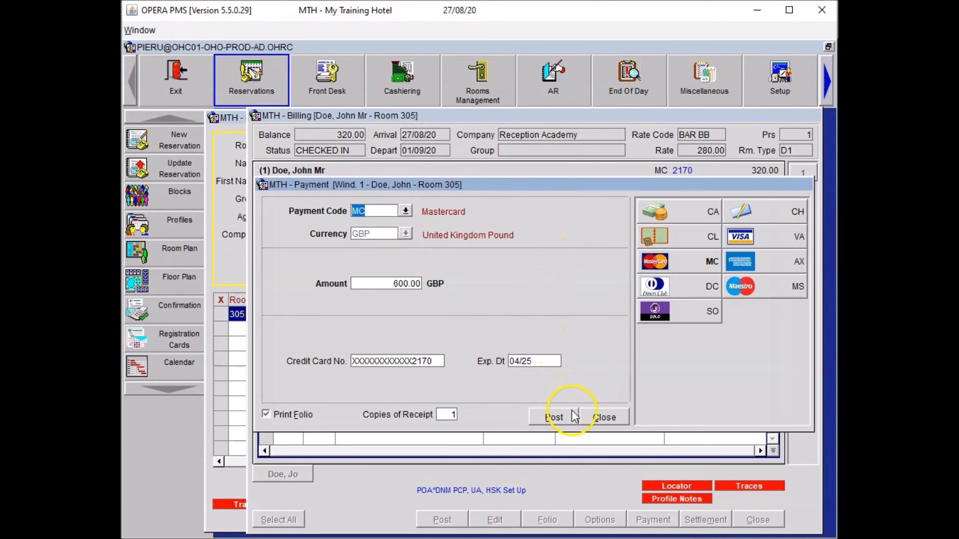
click(604, 417)
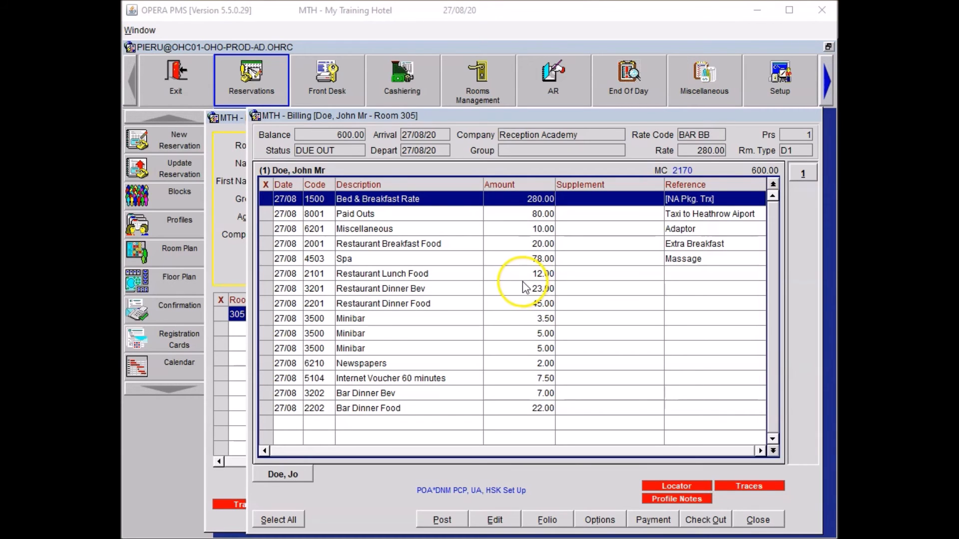
Add a Window routing instruction to Reception Academy, folio window 2, dated 27/08/20.
right_click(506, 292)
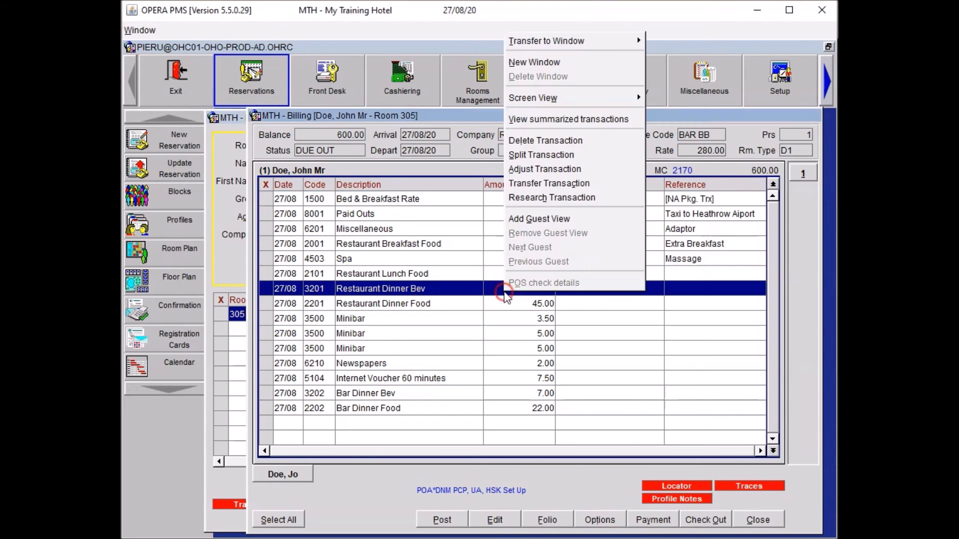
click(598, 521)
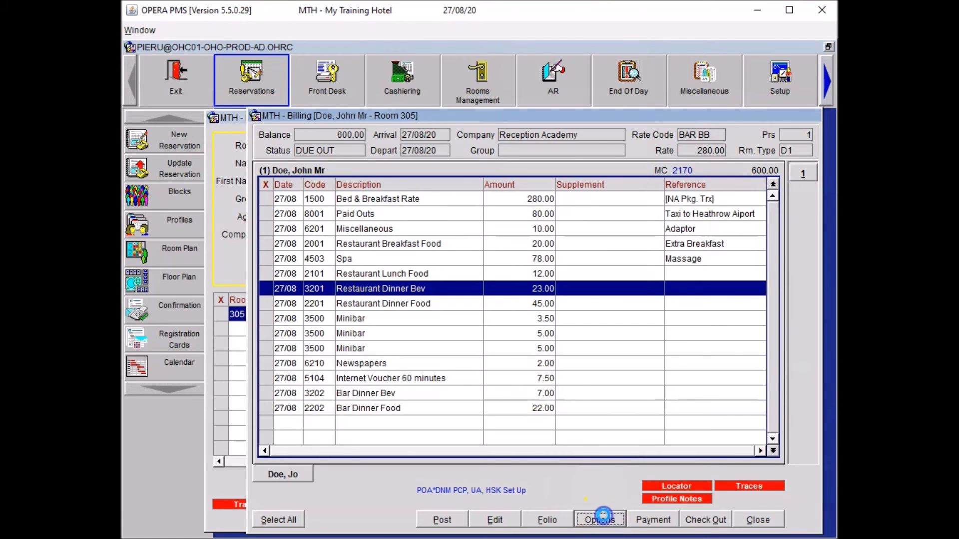
click(544, 379)
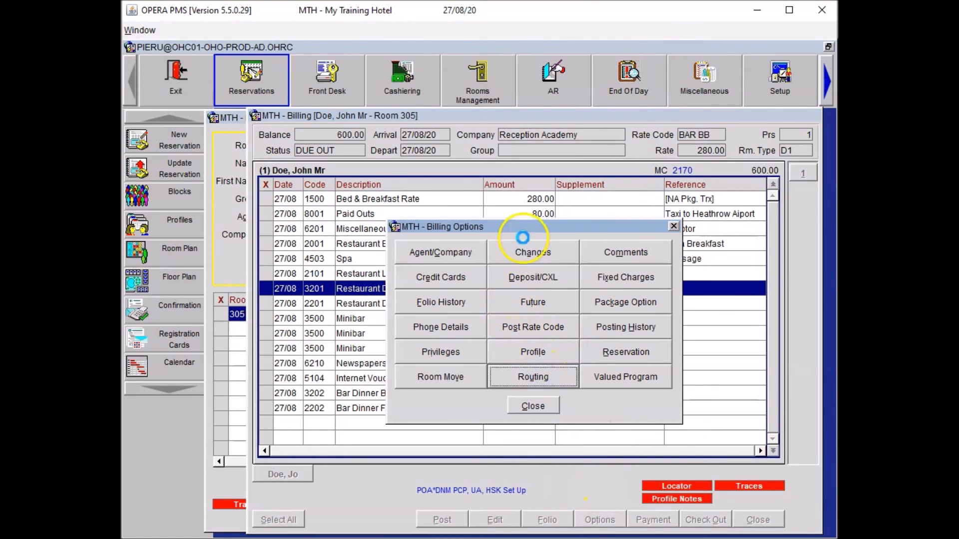
click(490, 180)
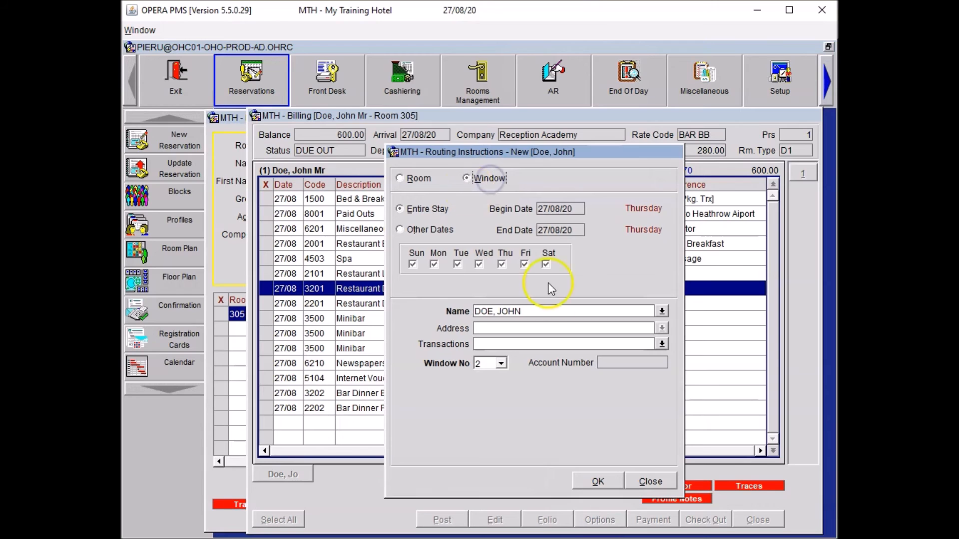
click(663, 313)
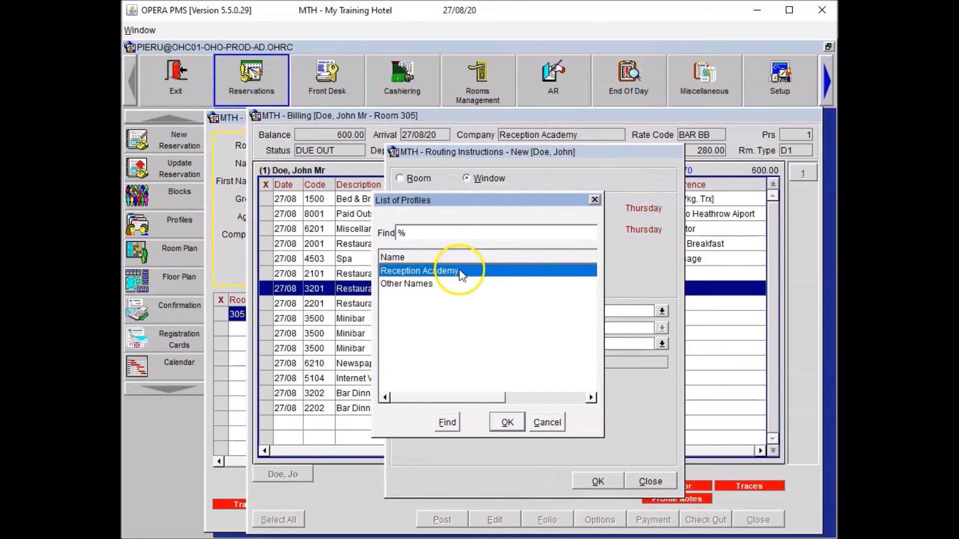
click(506, 423)
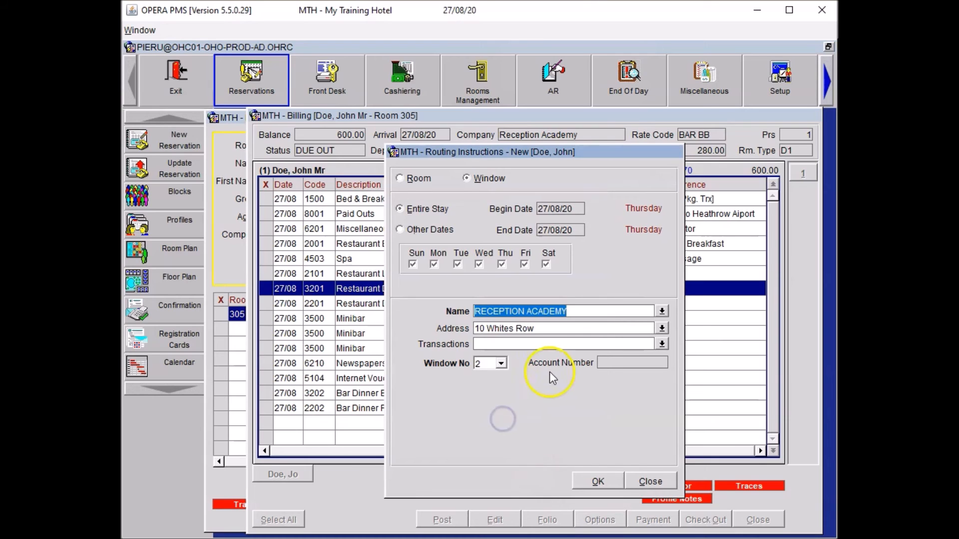
click(602, 481)
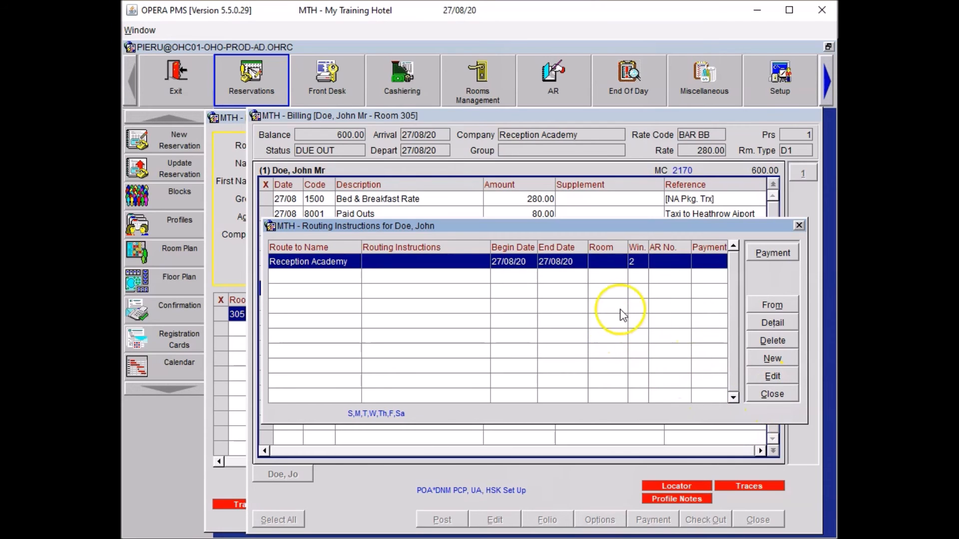
Close the routing instructions list and billing options without refreshing the folios.
click(775, 396)
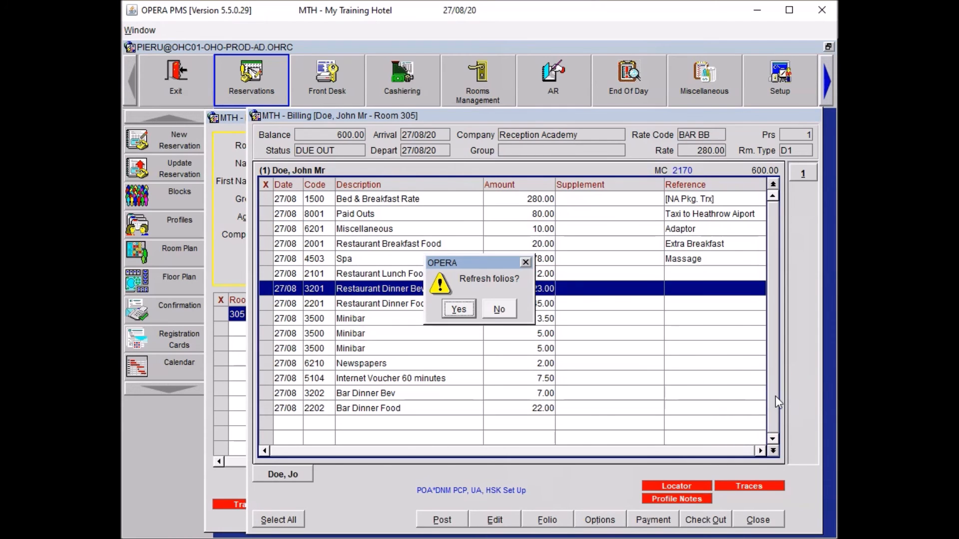
click(505, 308)
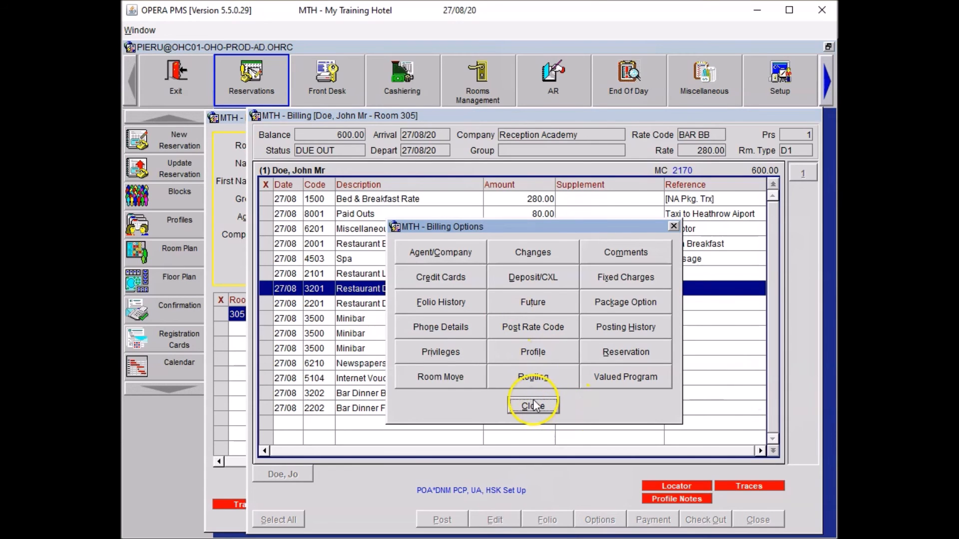
click(533, 406)
Move the 45.00 Restaurant Dinner Food charge from window 1 to Reception Academy's window 2.
right_click(597, 291)
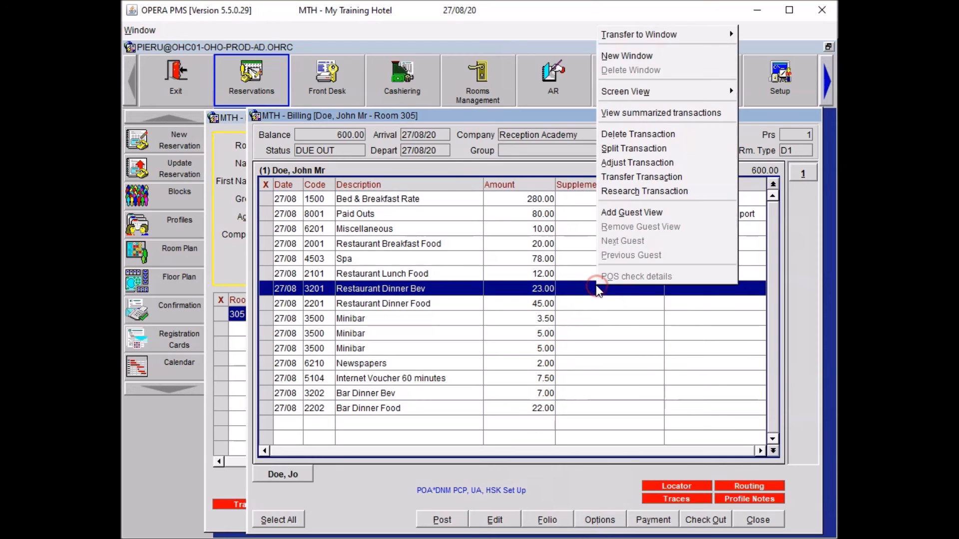
click(626, 55)
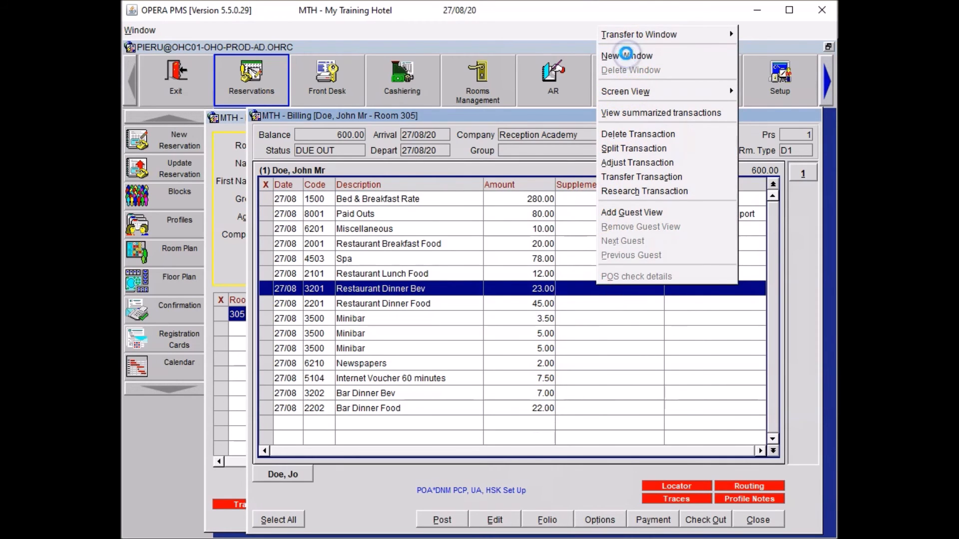
click(367, 202)
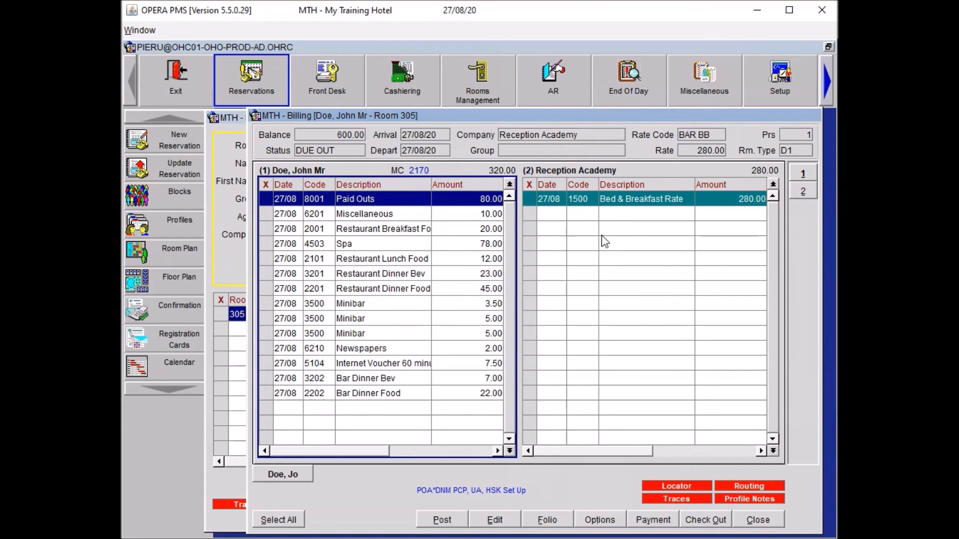
drag(382, 289, 637, 258)
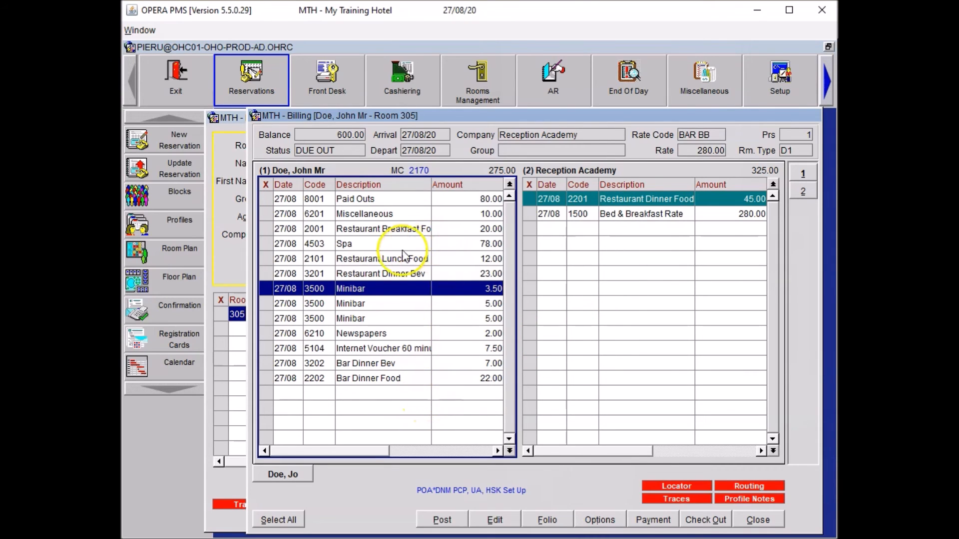
Split 5.00 off the 12.00 Restaurant Lunch Food charge and mark the 5.00 part.
click(372, 259)
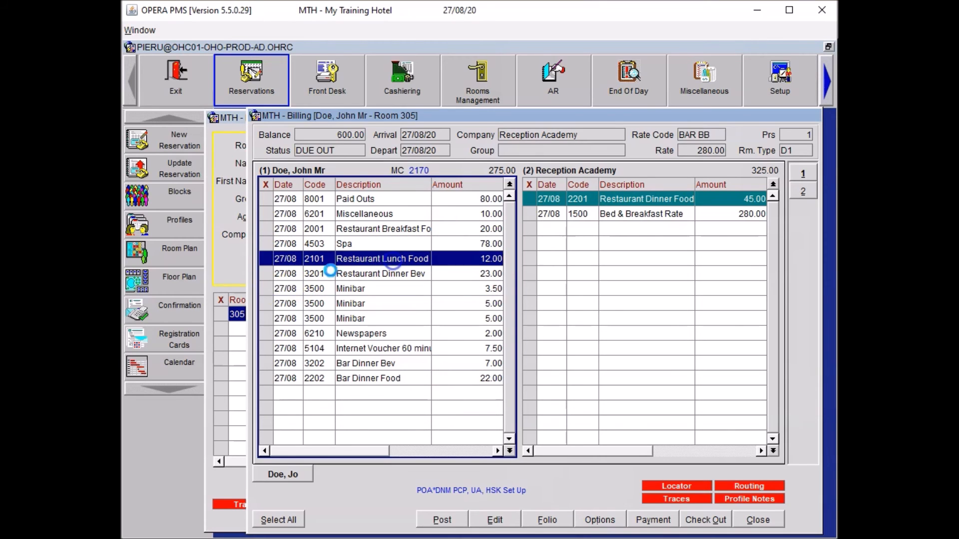
click(268, 259)
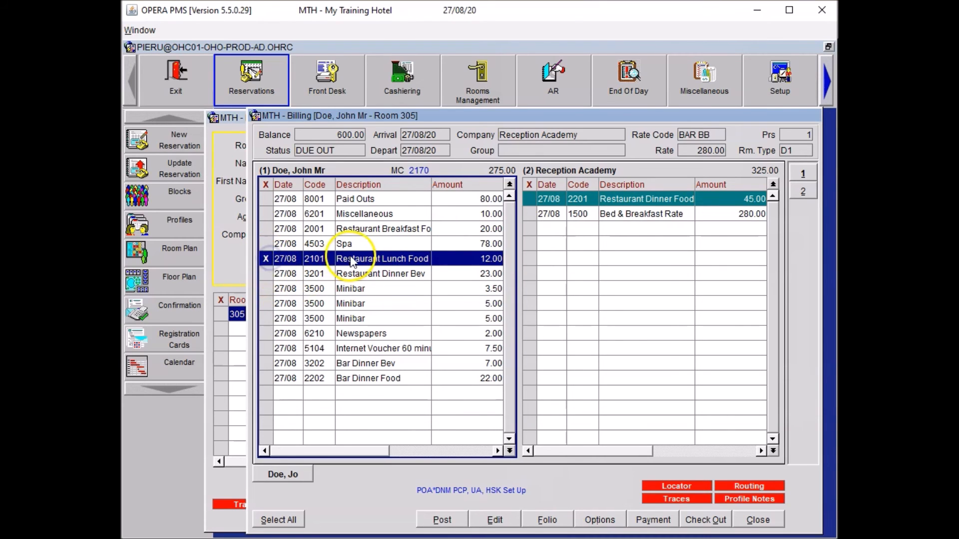
right_click(353, 260)
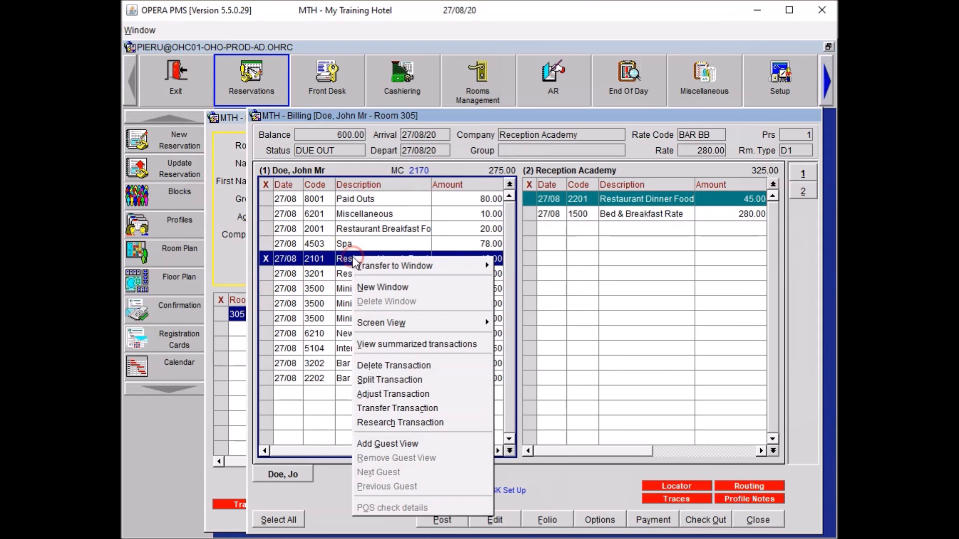
click(403, 382)
click(518, 329)
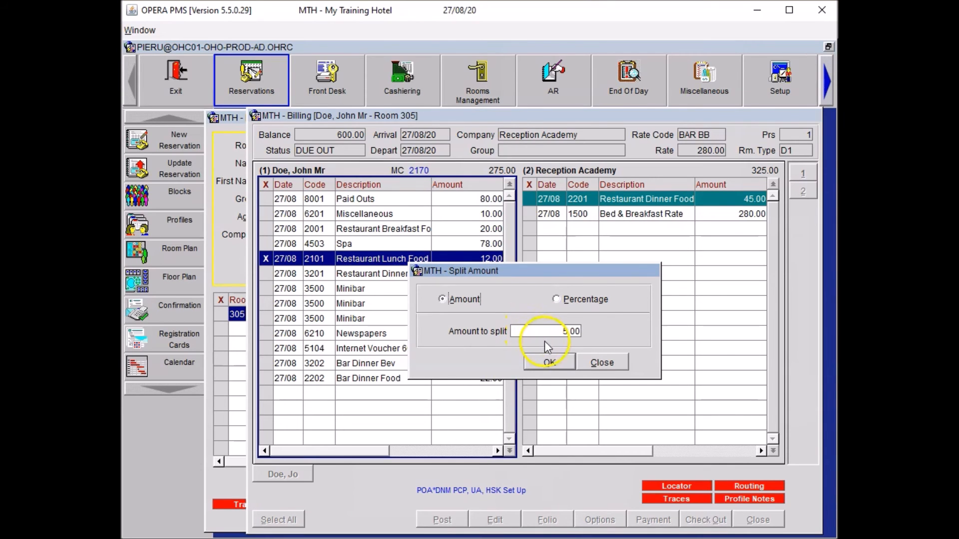
click(550, 362)
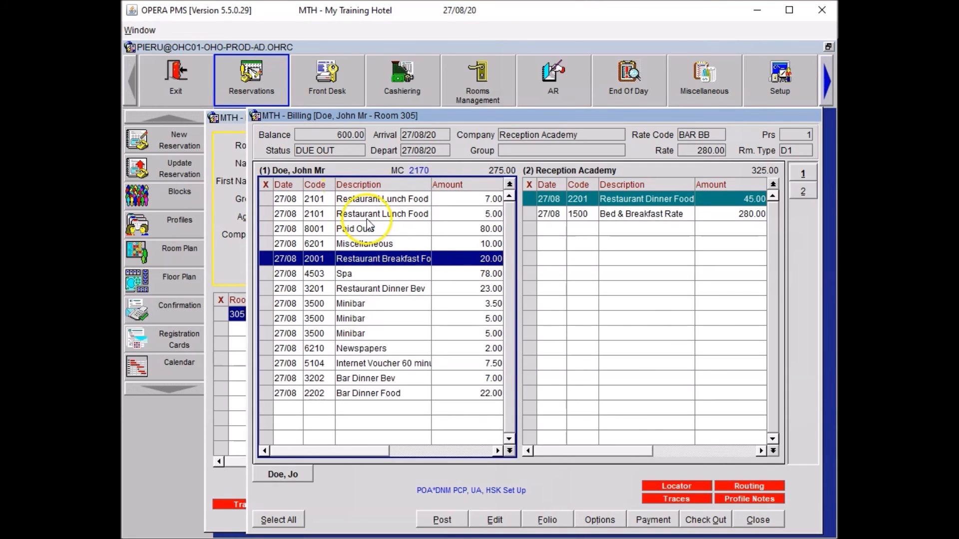
click(266, 214)
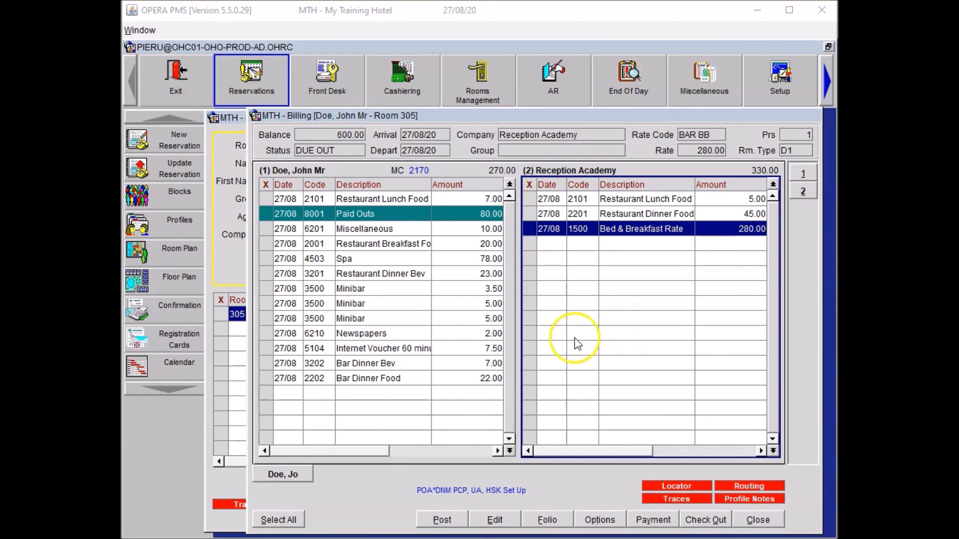
Mark the Restaurant Dinner Bev, Bar Dinner Bev and both 5.00 Minibar charges.
click(267, 276)
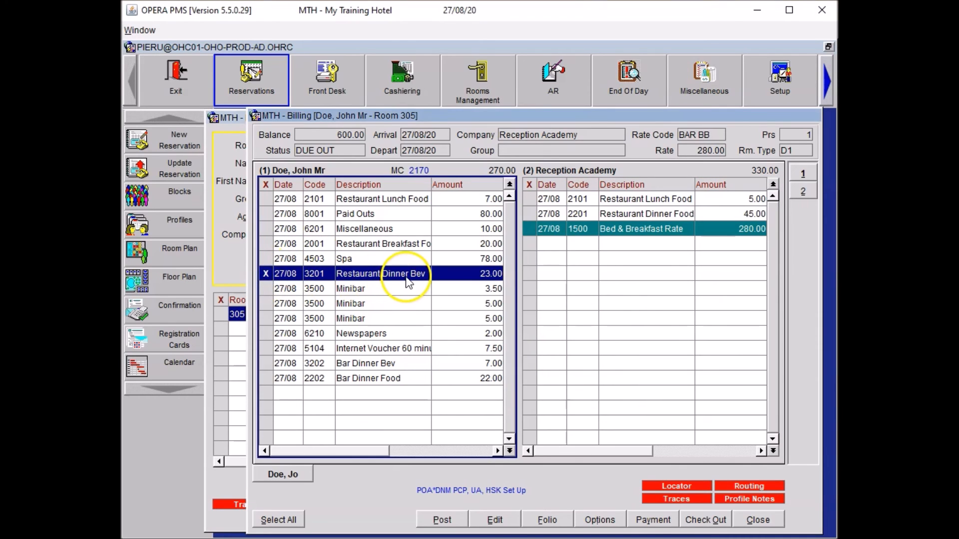
click(276, 367)
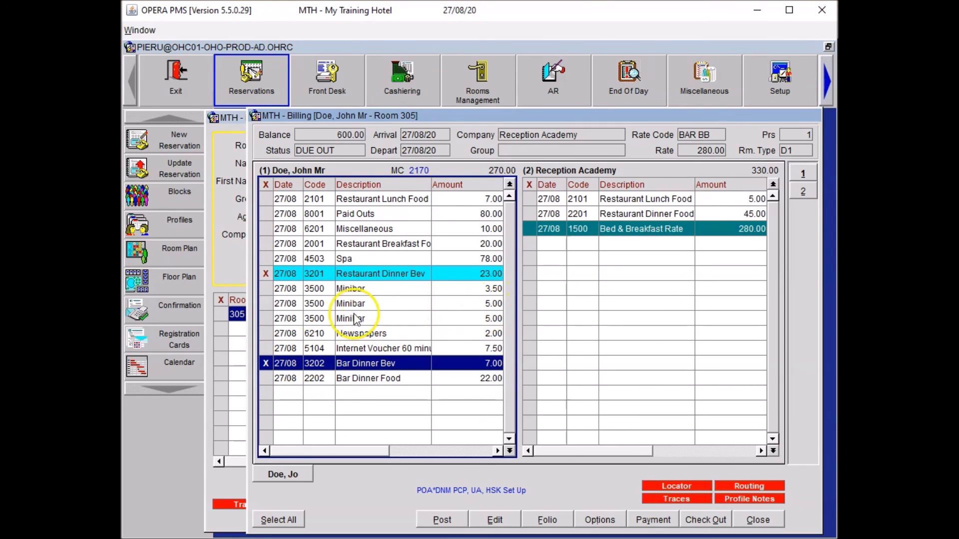
click(267, 305)
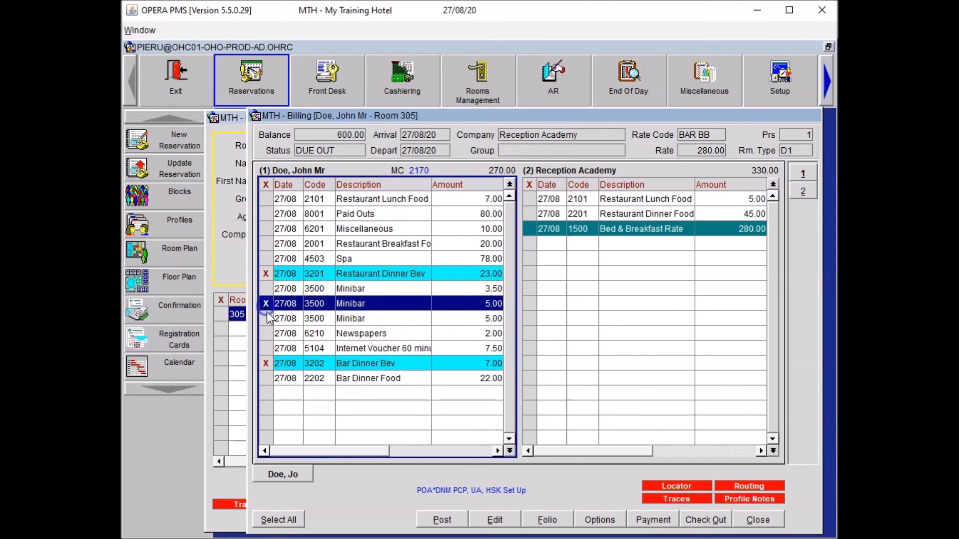
click(267, 319)
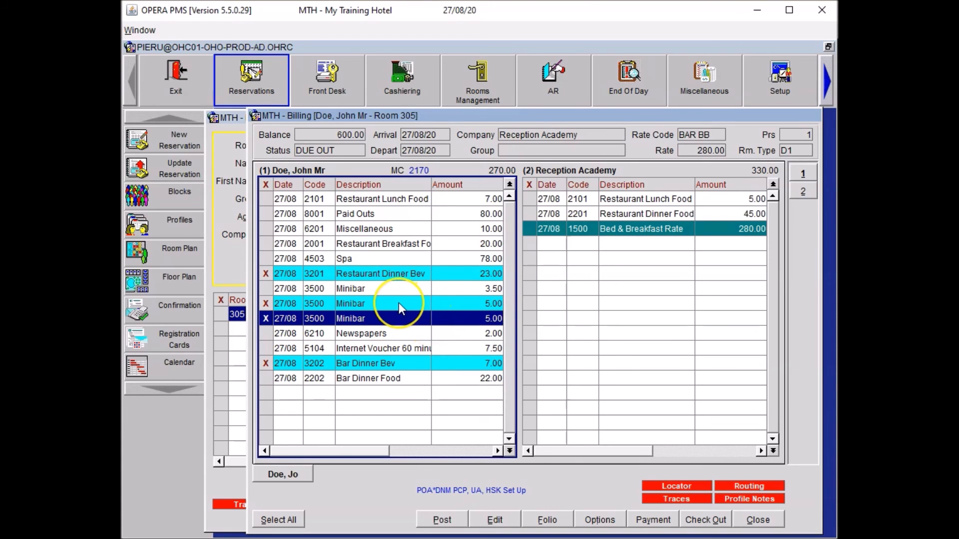
Adjust the marked charges by -10% with reason code PROM and summer promotion reason text.
right_click(375, 276)
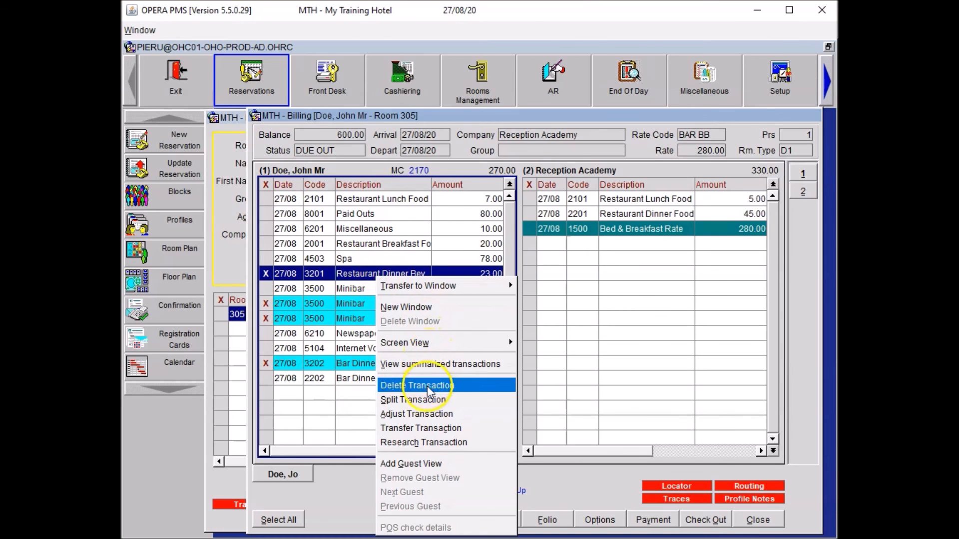
click(423, 415)
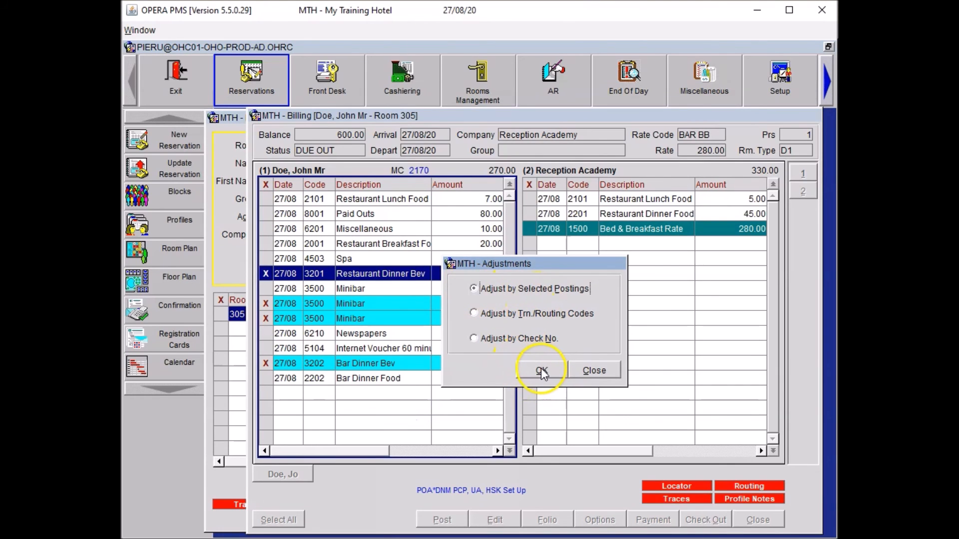
click(542, 373)
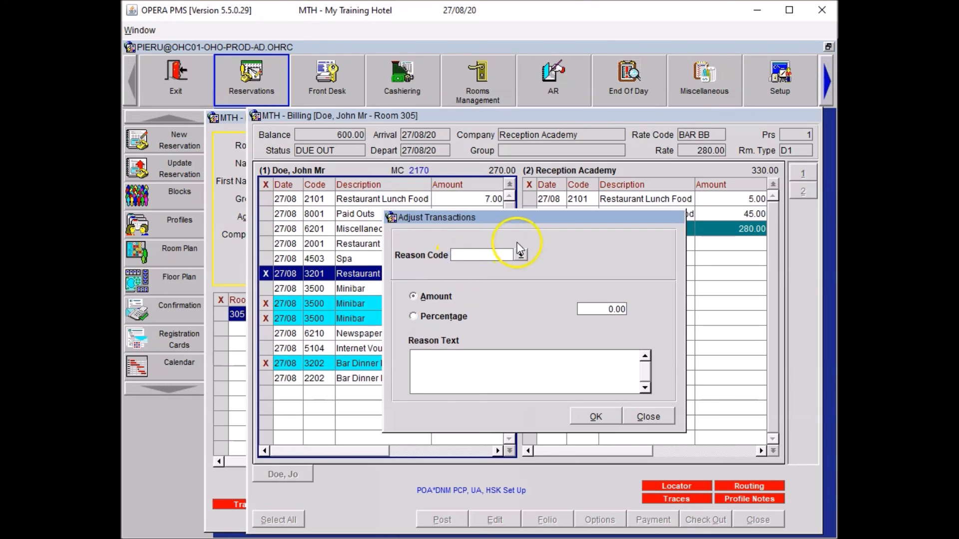
click(520, 256)
click(462, 362)
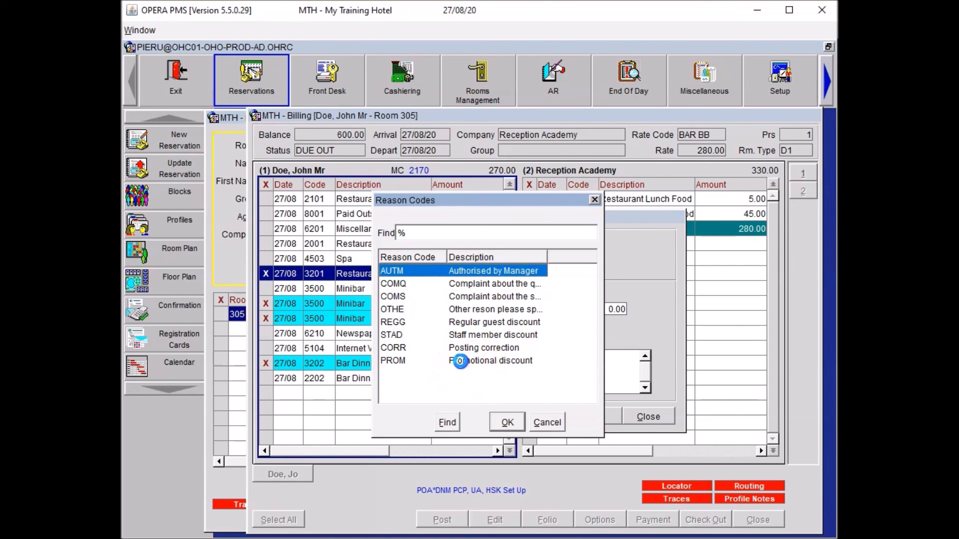
click(507, 422)
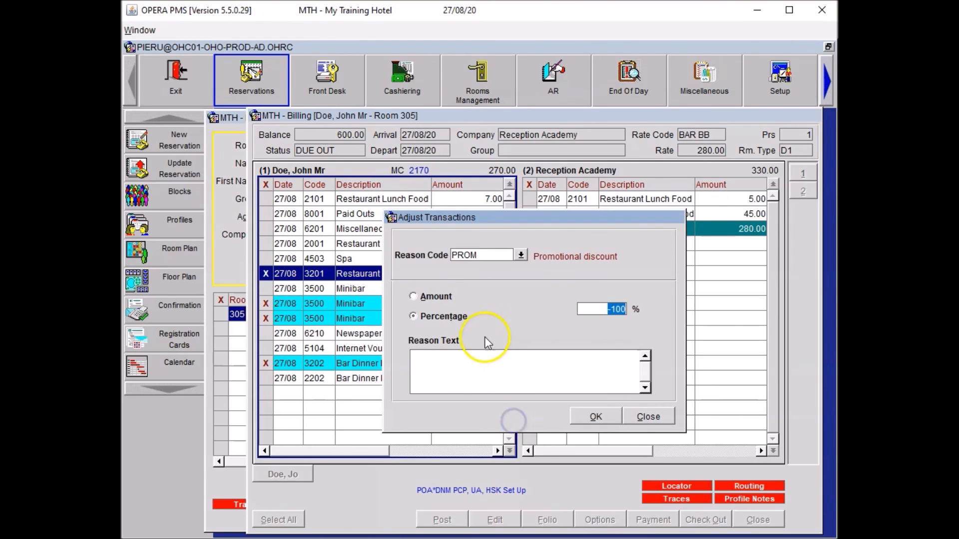
text(10)
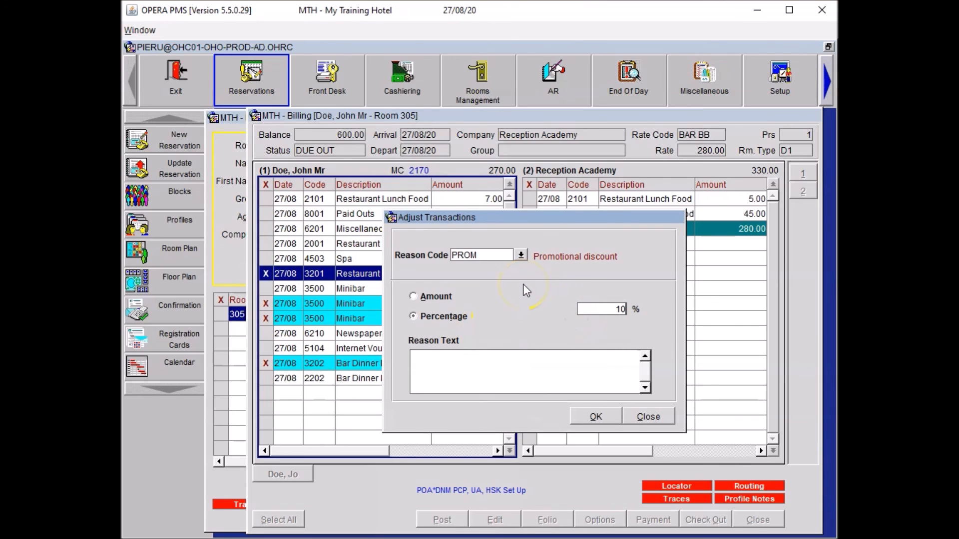
key(Tab)
click(474, 378)
text(Special Summer Promotion - 10% Discount on Beverages)
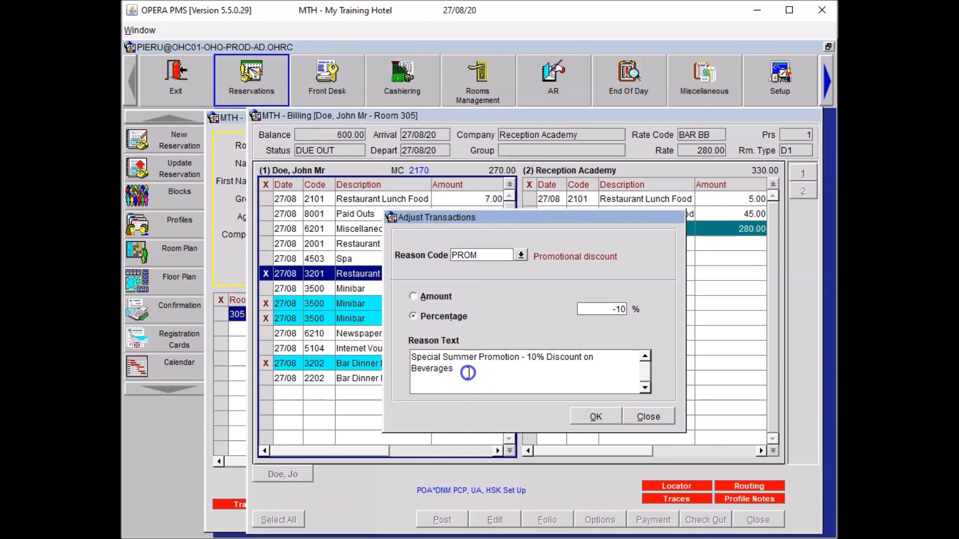
click(596, 419)
click(479, 310)
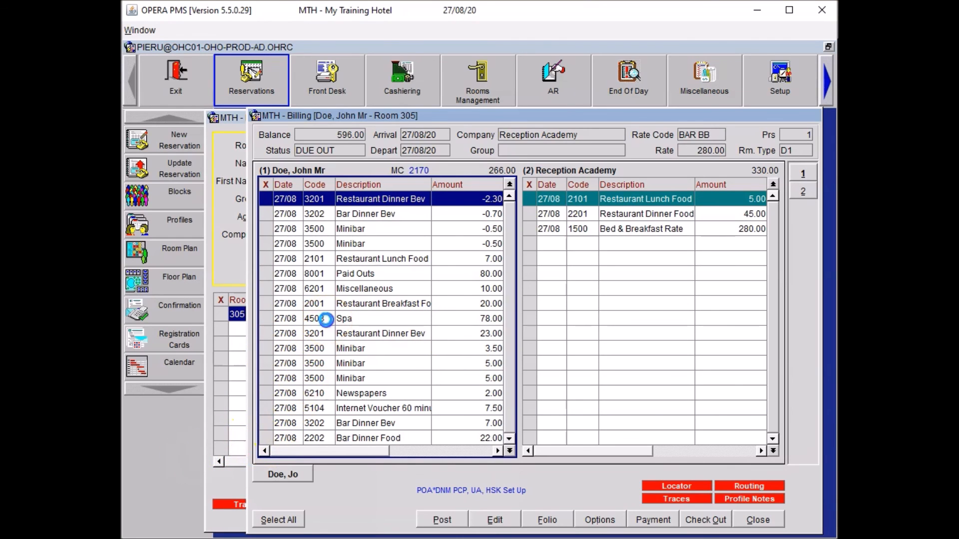
Discount the 78.00 Spa charge 15% under PROM (-11.70), then close Billing and guest search.
click(340, 317)
right_click(341, 315)
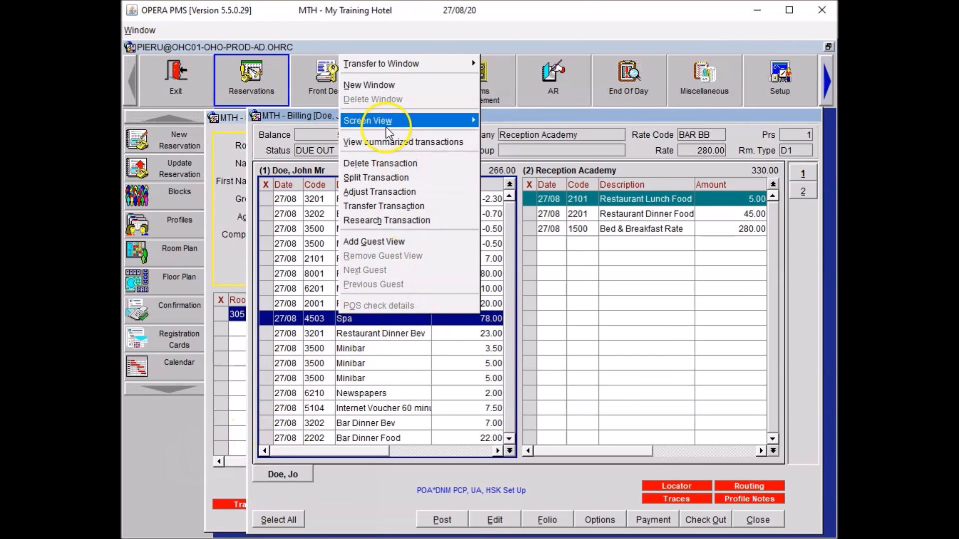
click(379, 192)
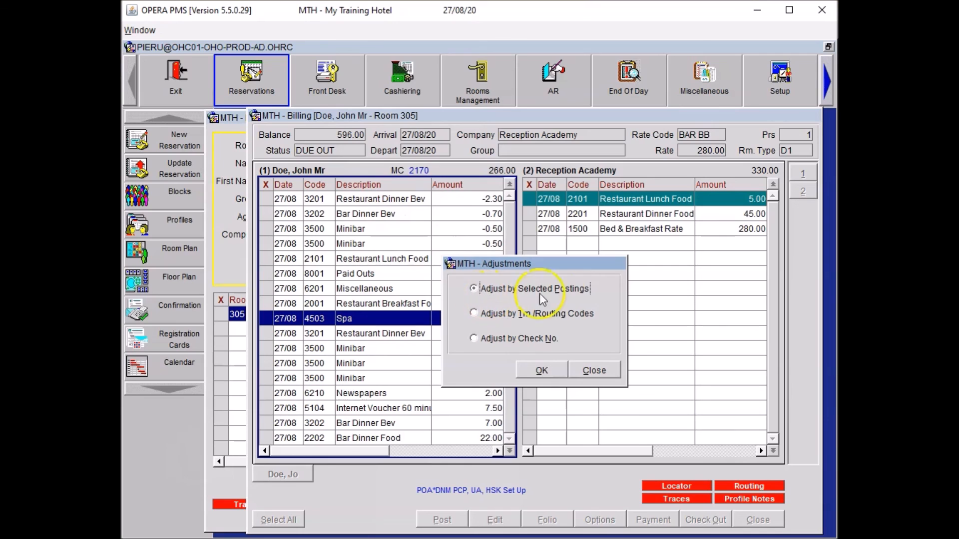
click(544, 369)
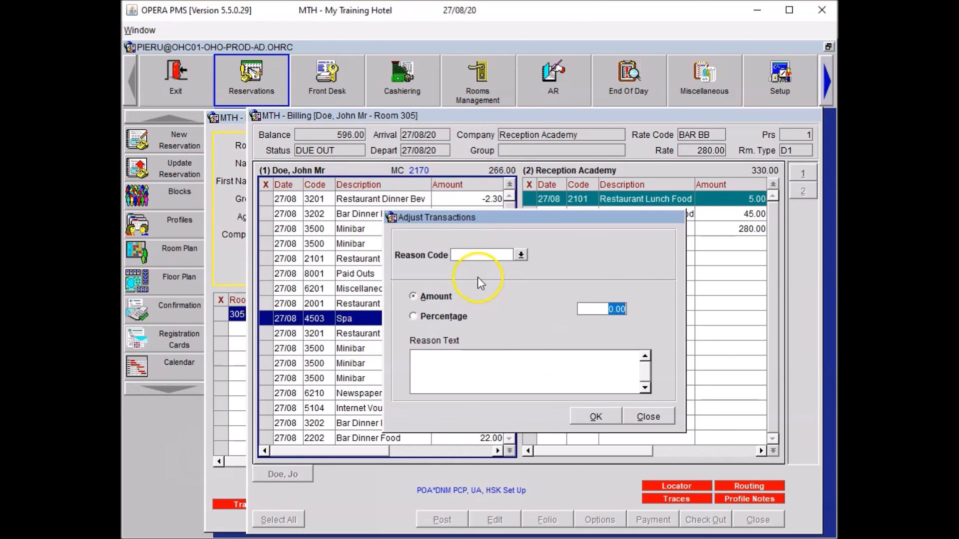
click(522, 255)
click(480, 361)
click(515, 430)
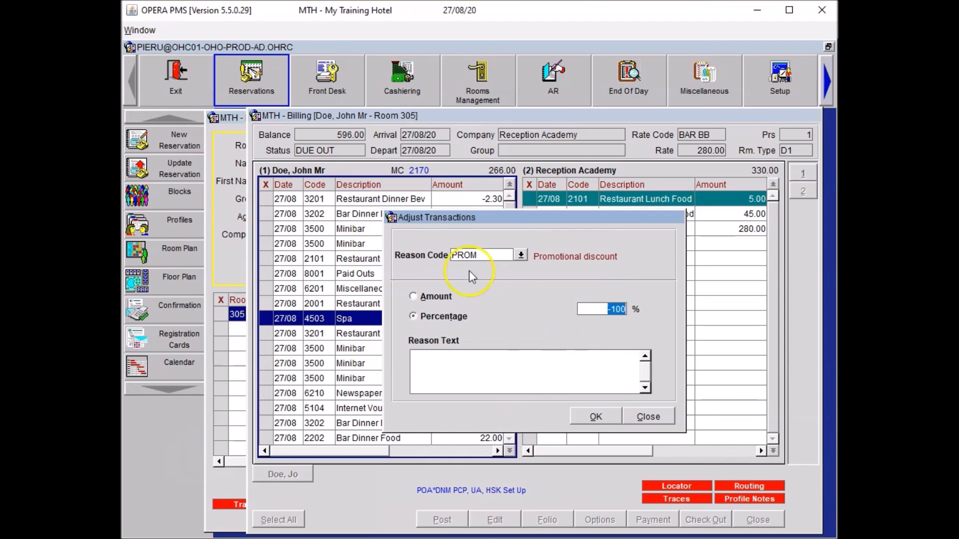
click(445, 383)
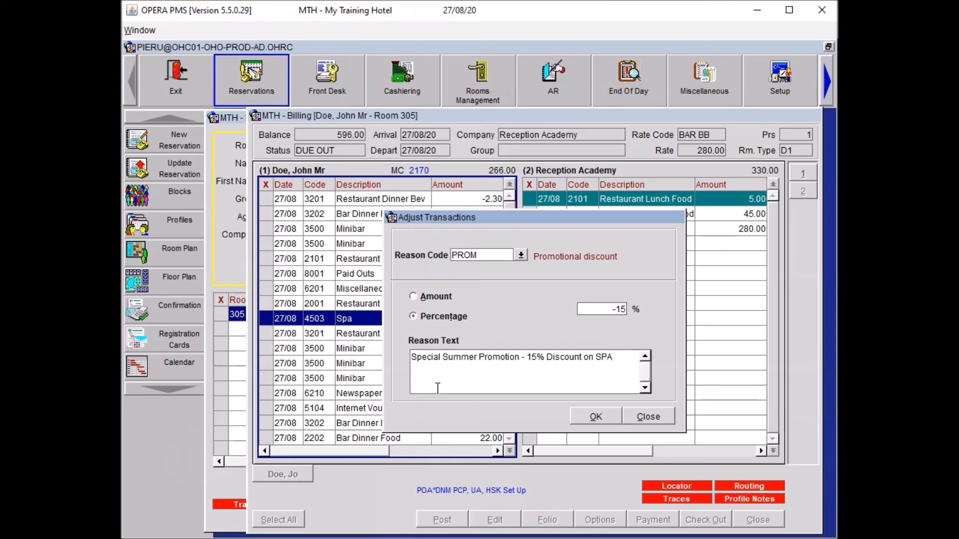
click(594, 417)
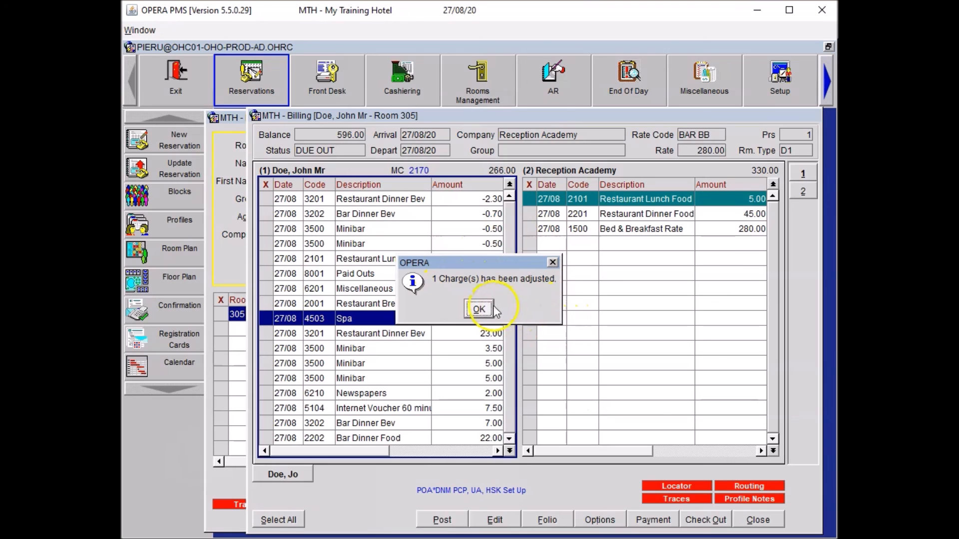
click(479, 310)
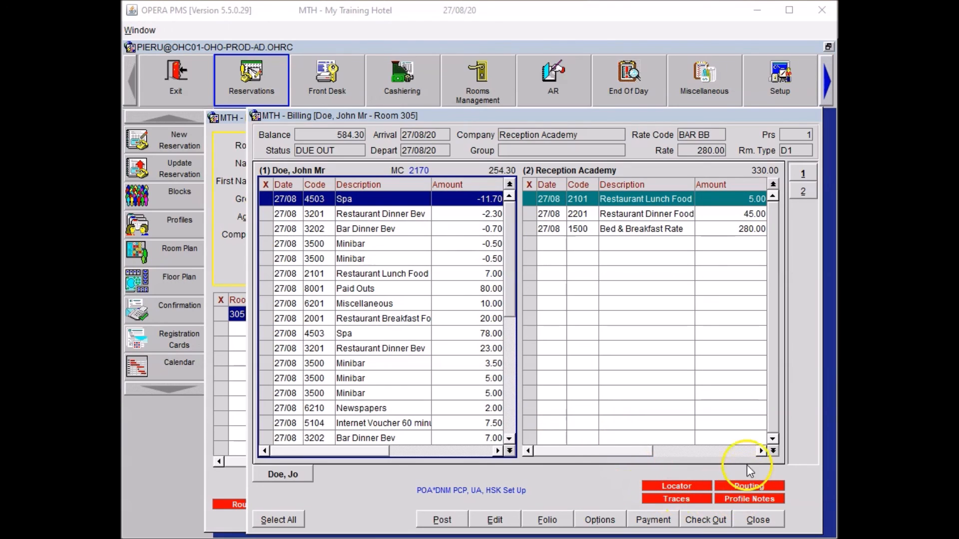
click(758, 515)
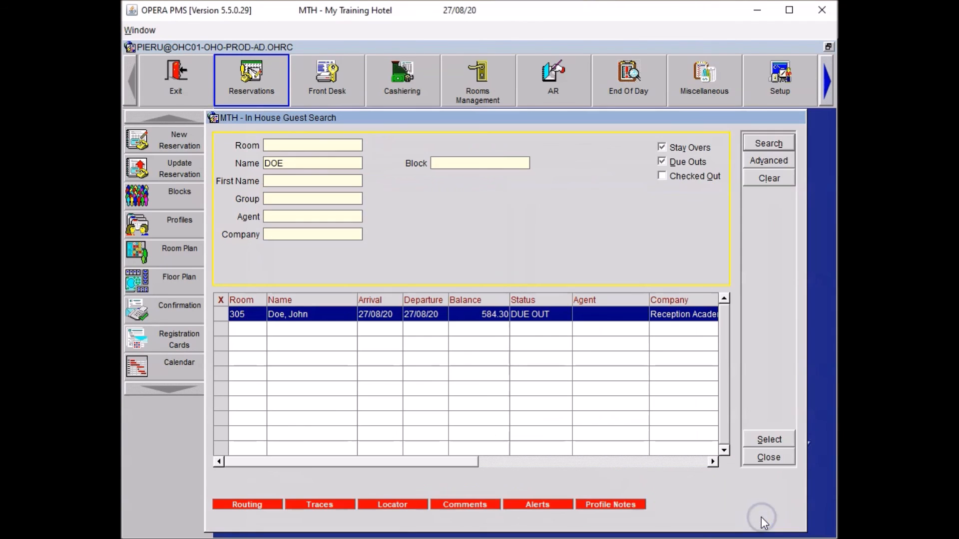
click(777, 457)
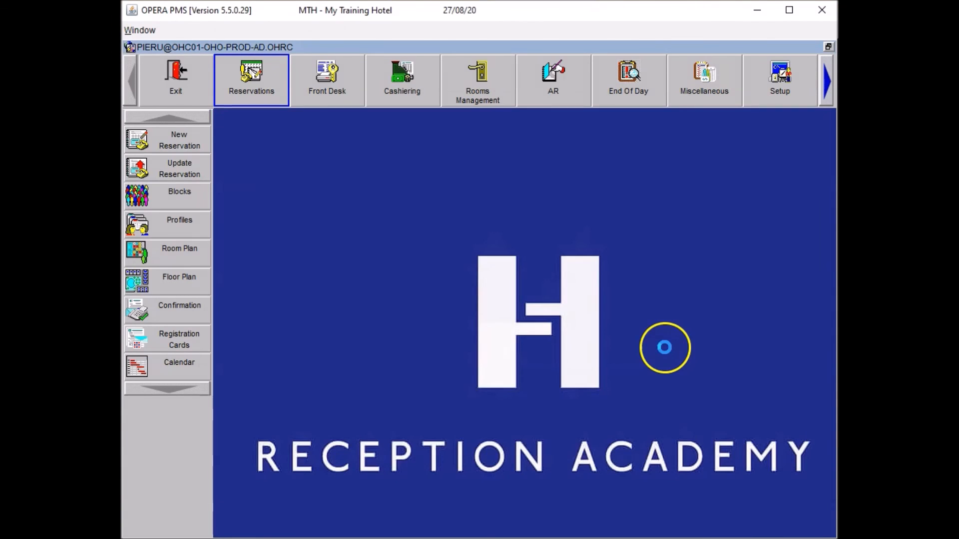